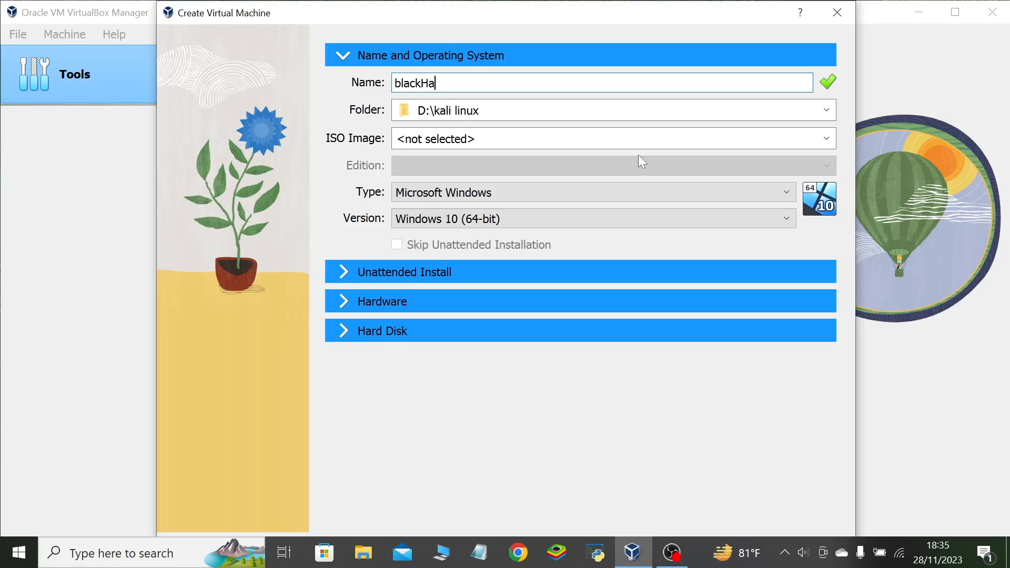
Name the new virtual machine blackHat, keeping D:\kali linux as its folder.
type("t")
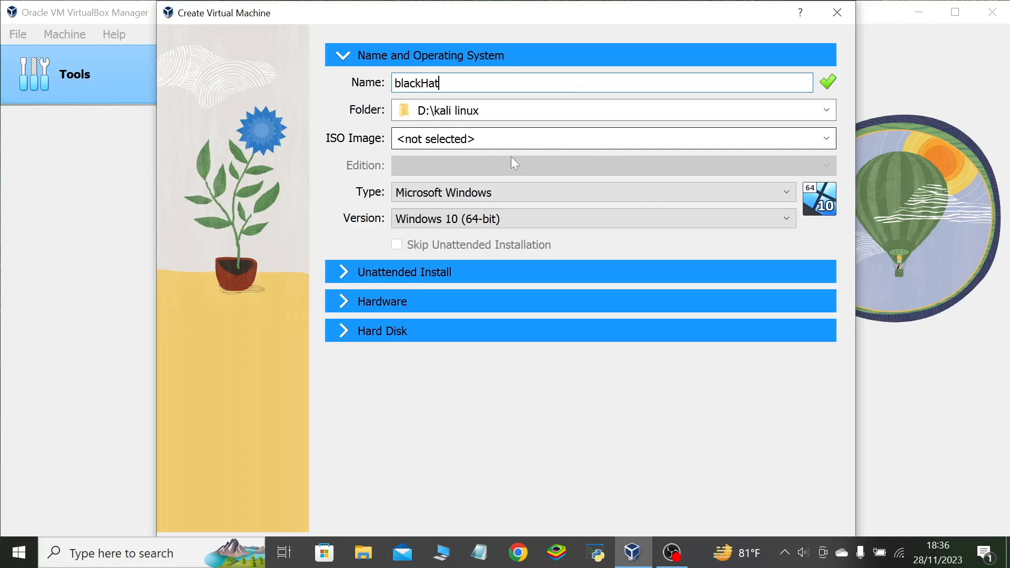
left_click(605, 139)
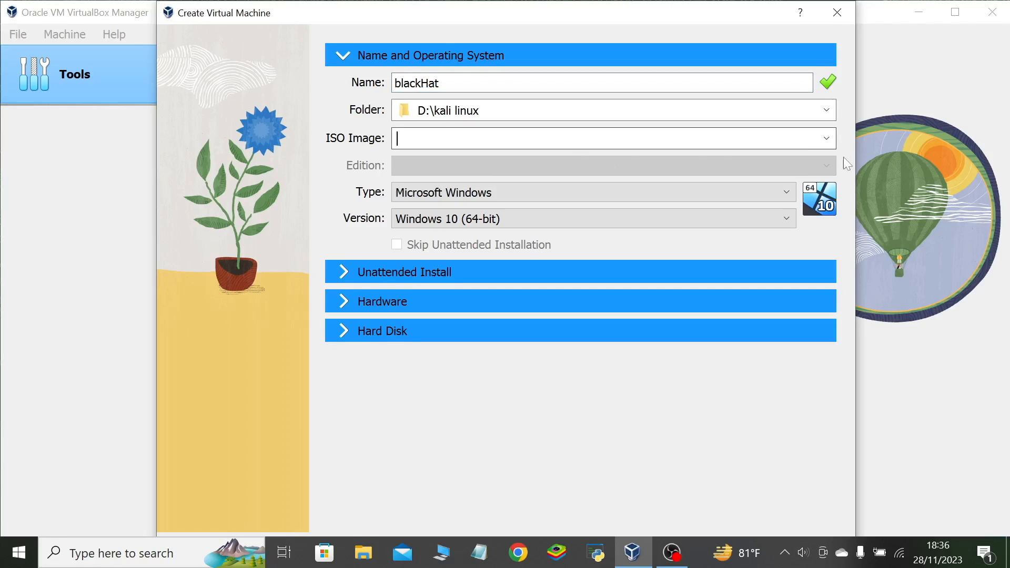
left_click(827, 112)
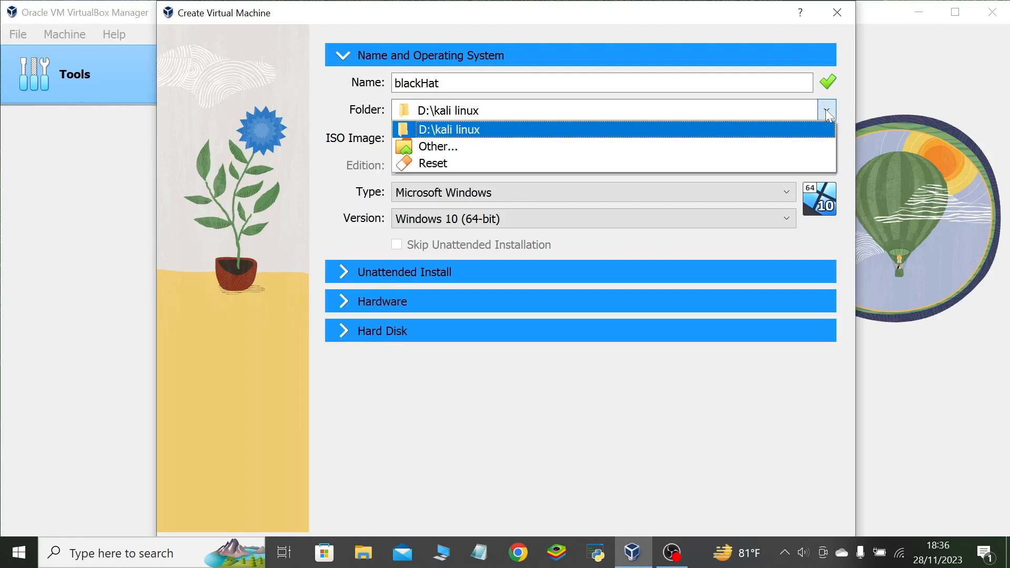
left_click(829, 116)
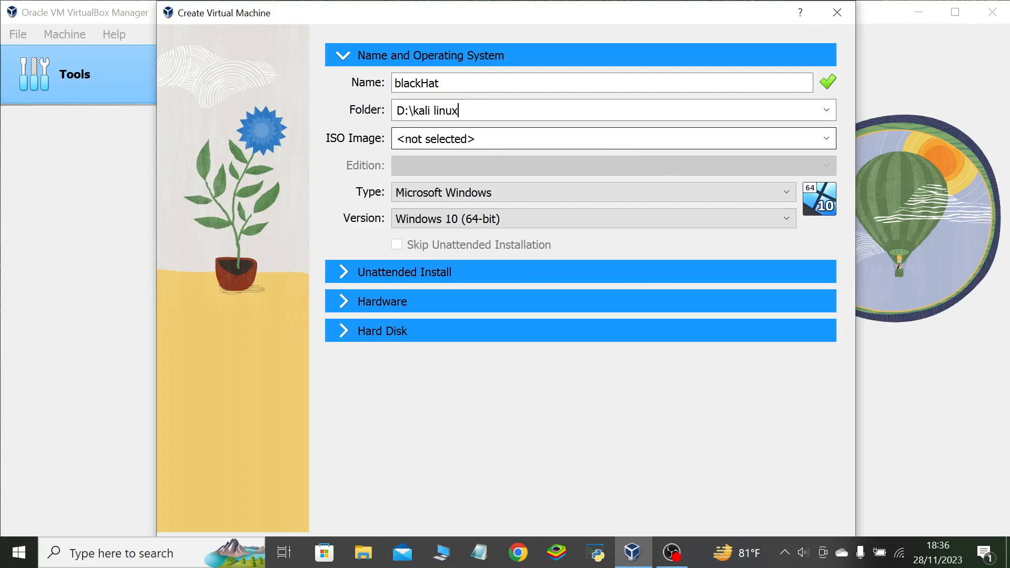
left_click(623, 148)
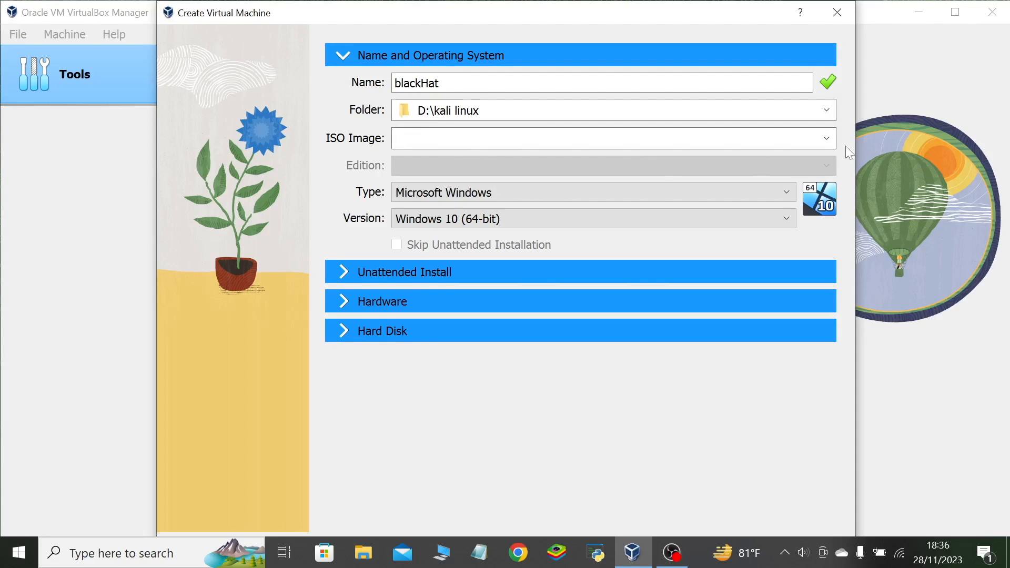
Choose kali-linux-2023.3-installer-amd64 from the os files folder as the ISO image.
left_click(827, 138)
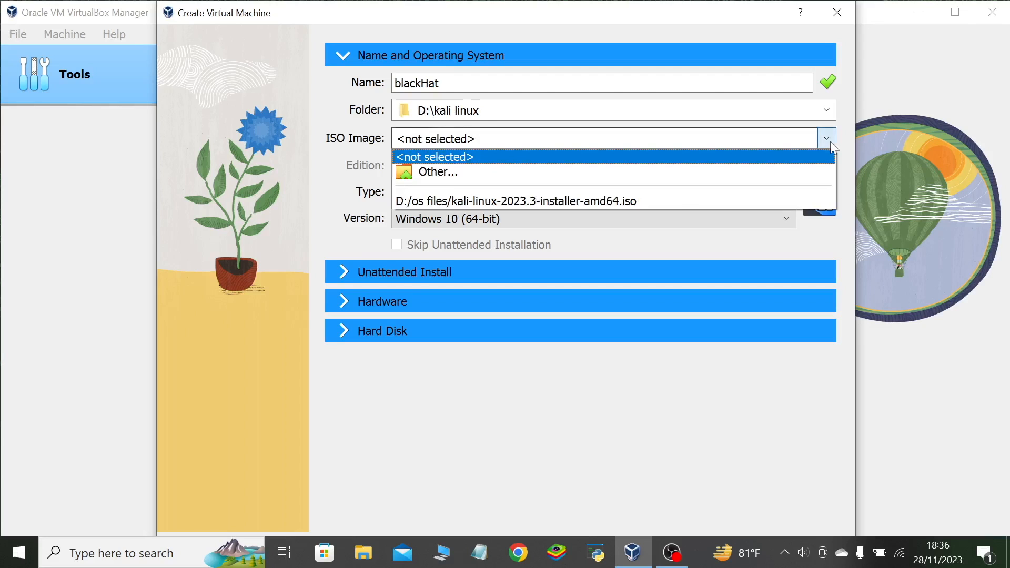
left_click(640, 173)
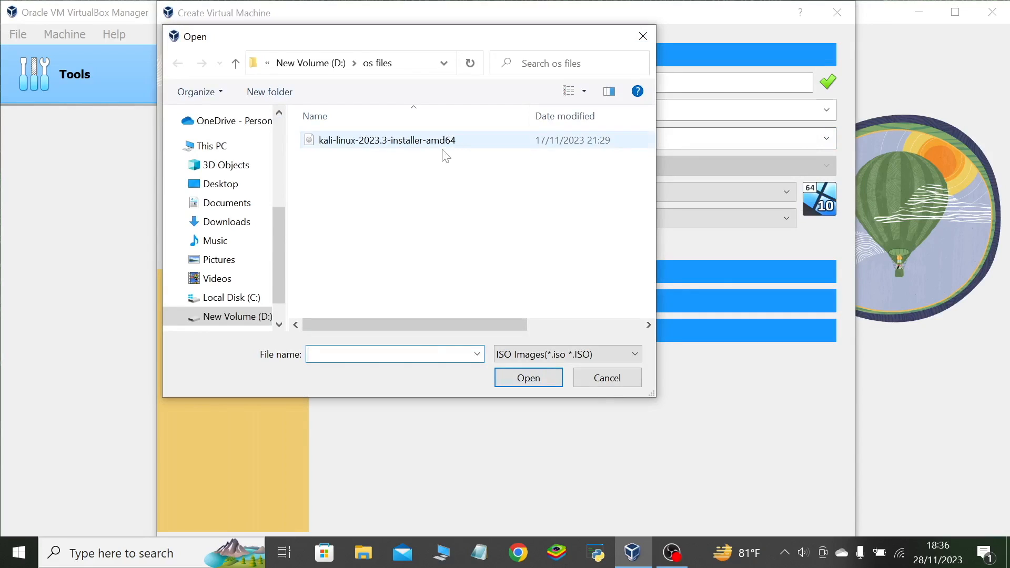
double_click(458, 148)
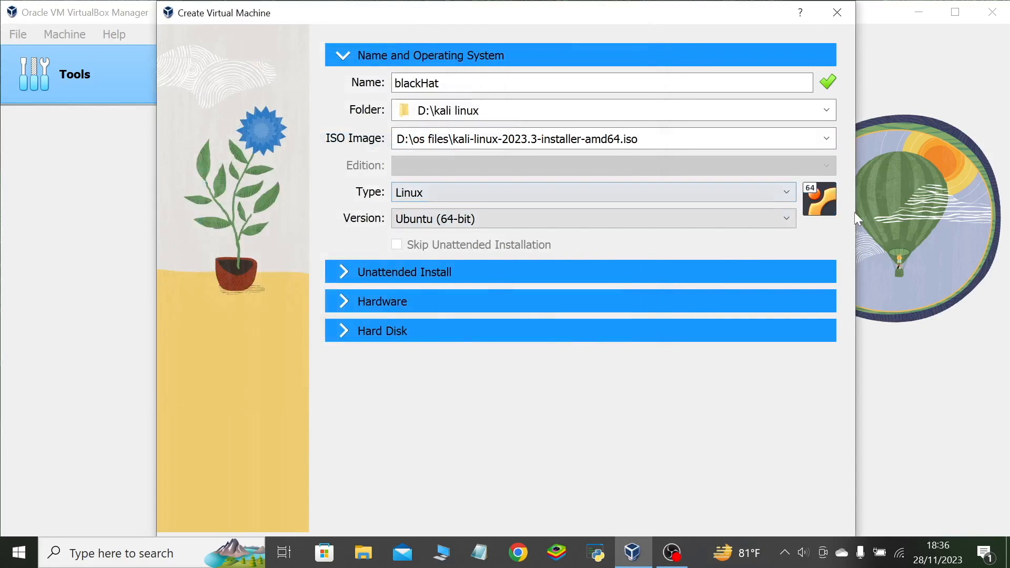
Keep Linux as the operating system type and set the version to Debian (64-bit).
left_click(782, 195)
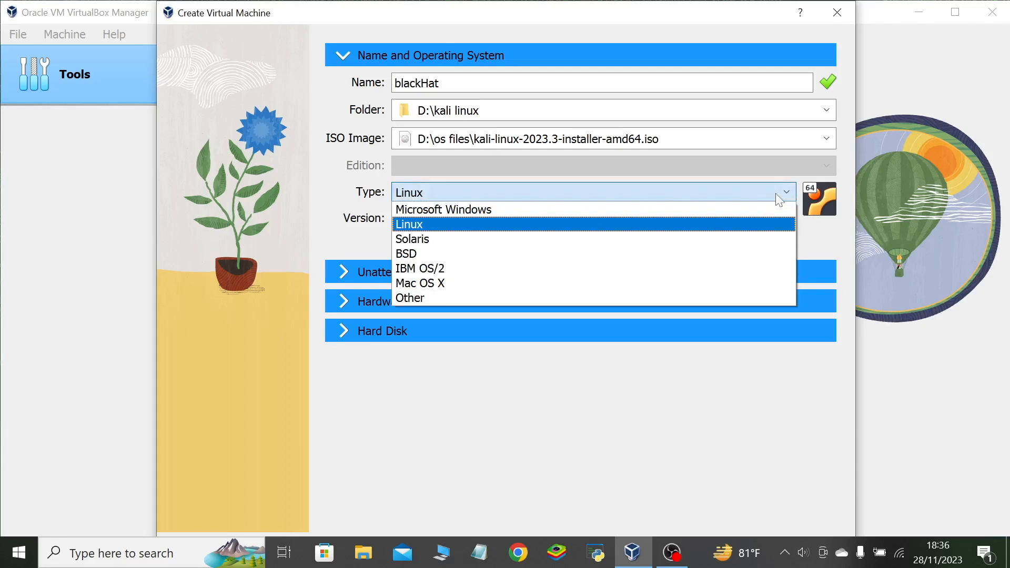
left_click(776, 194)
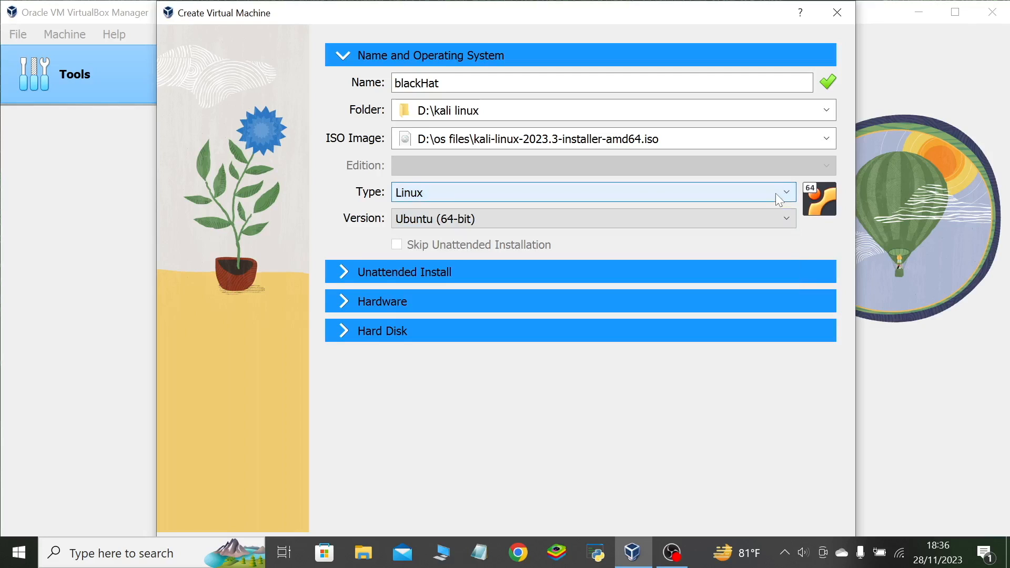
left_click(785, 227)
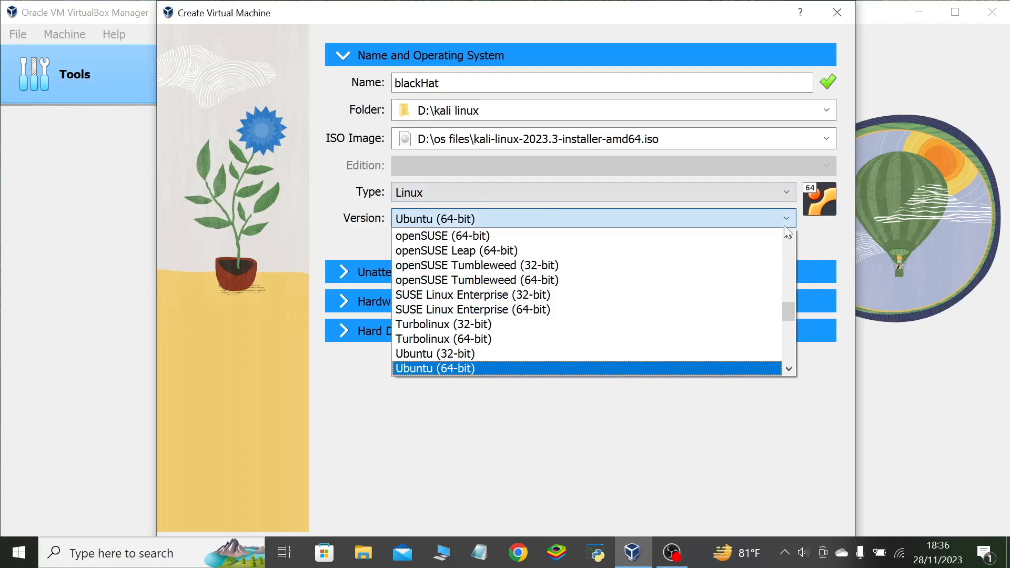
scroll(660, 306, "up", 13)
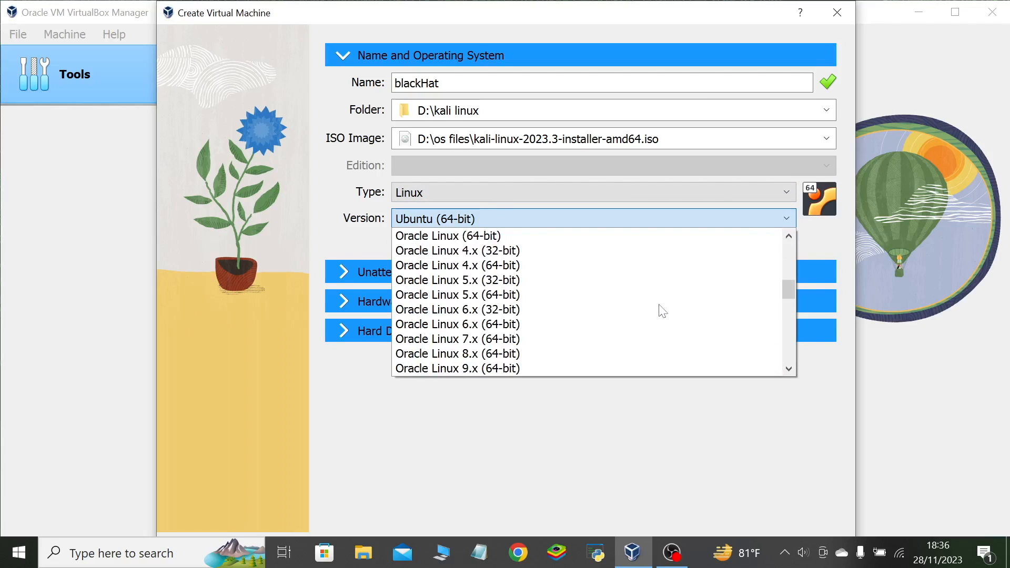
scroll(662, 311, "up", 6)
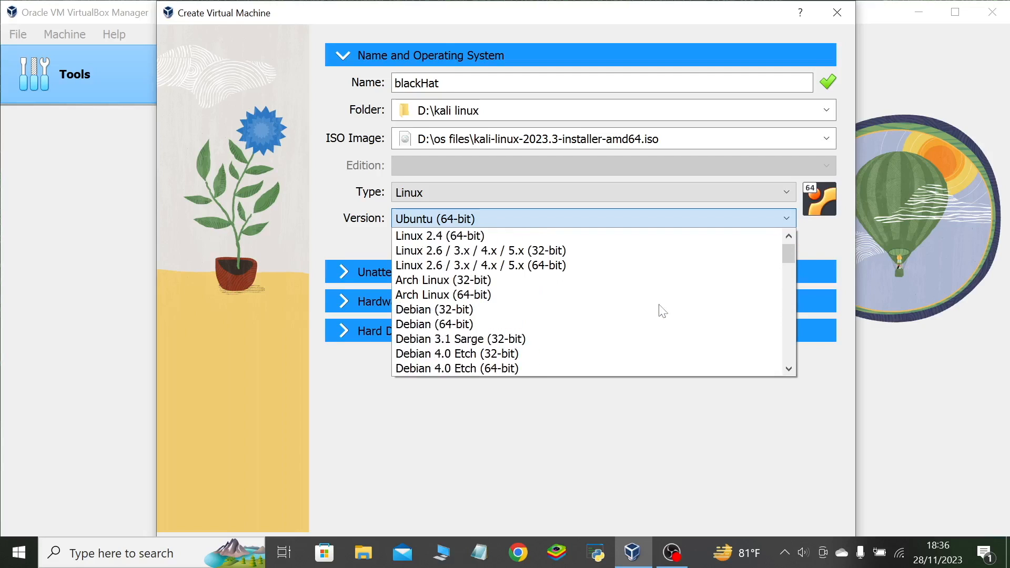
left_click(459, 323)
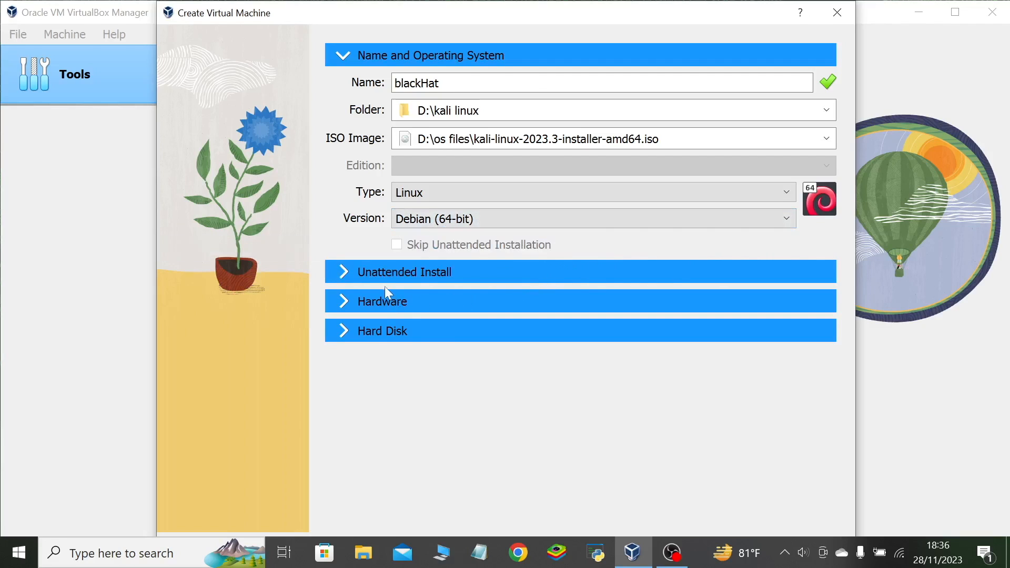
Set the virtual machine's hardware to 5106 MB of base memory and 4 processors.
left_click(389, 306)
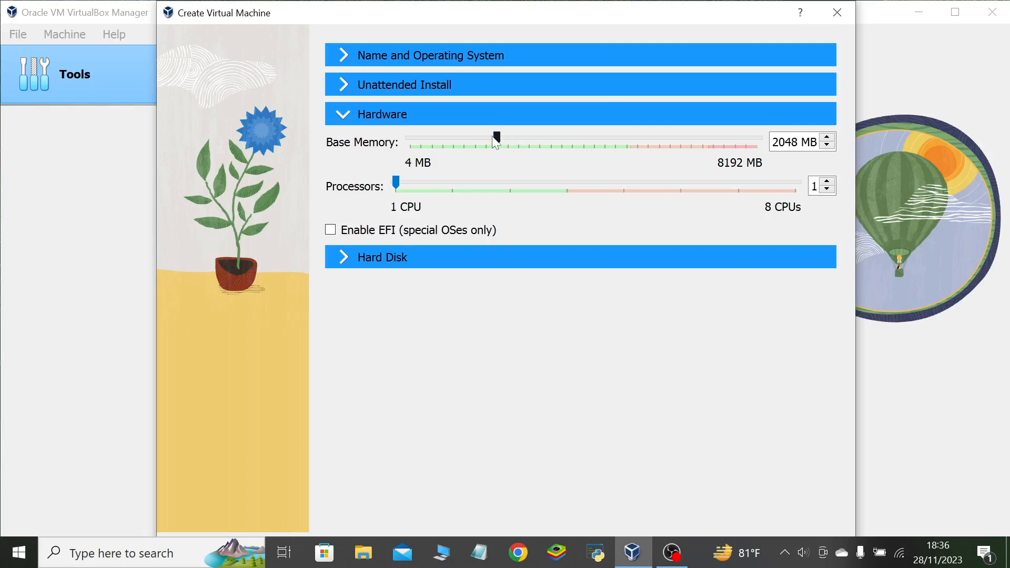
left_click_drag(498, 136, 627, 147)
left_click_drag(630, 144, 627, 144)
left_click_drag(625, 137, 621, 138)
left_click_drag(621, 137, 628, 143)
left_click_drag(397, 187, 586, 185)
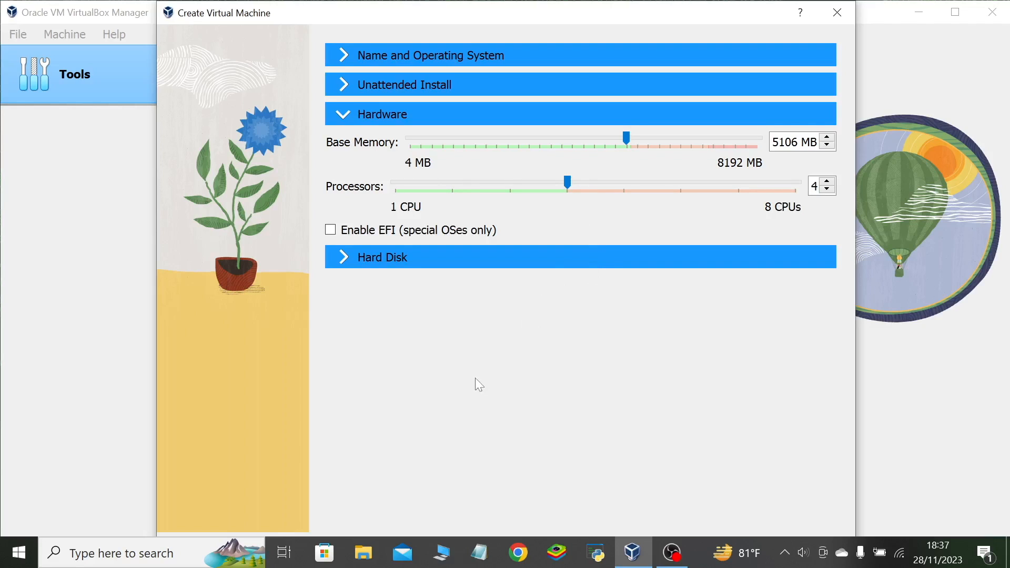
Set the new virtual hard disk's size to 69.37 GB and finish creating the machine.
left_click(411, 265)
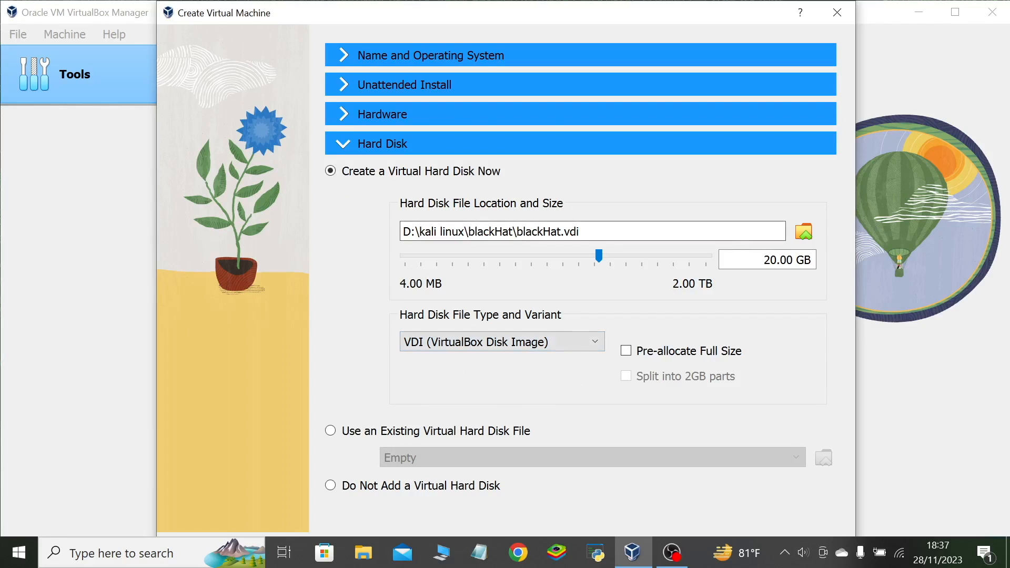
left_click_drag(599, 256, 624, 256)
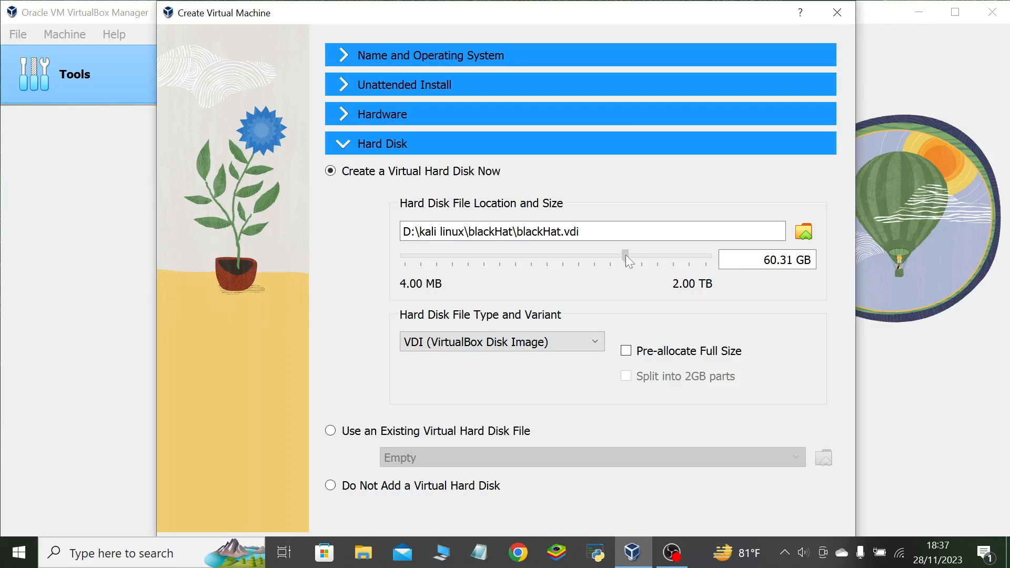
mouse_move(632, 258)
left_mouse_down()
mouse_move(645, 259)
mouse_move(630, 262)
left_mouse_up()
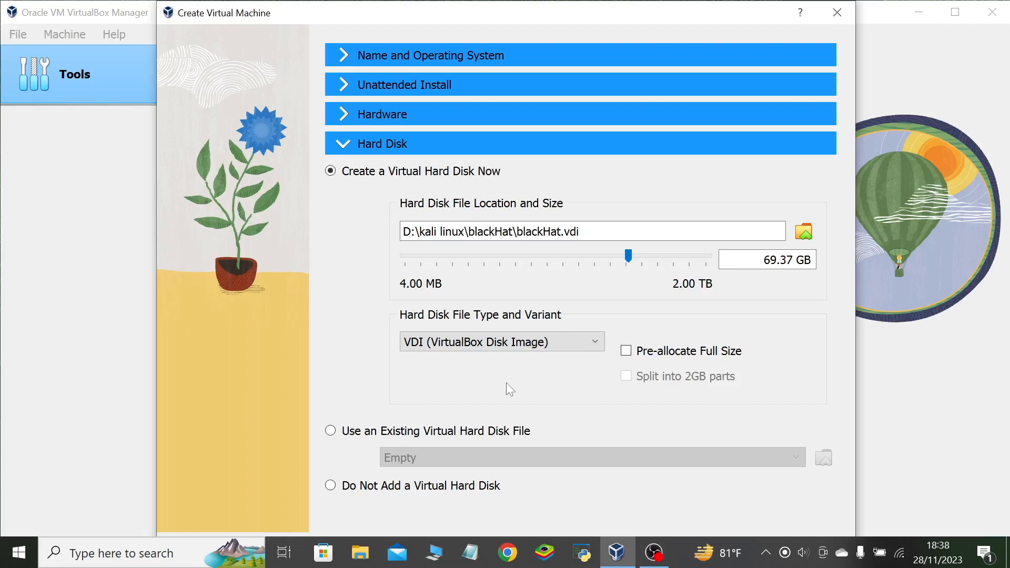
key("Return")
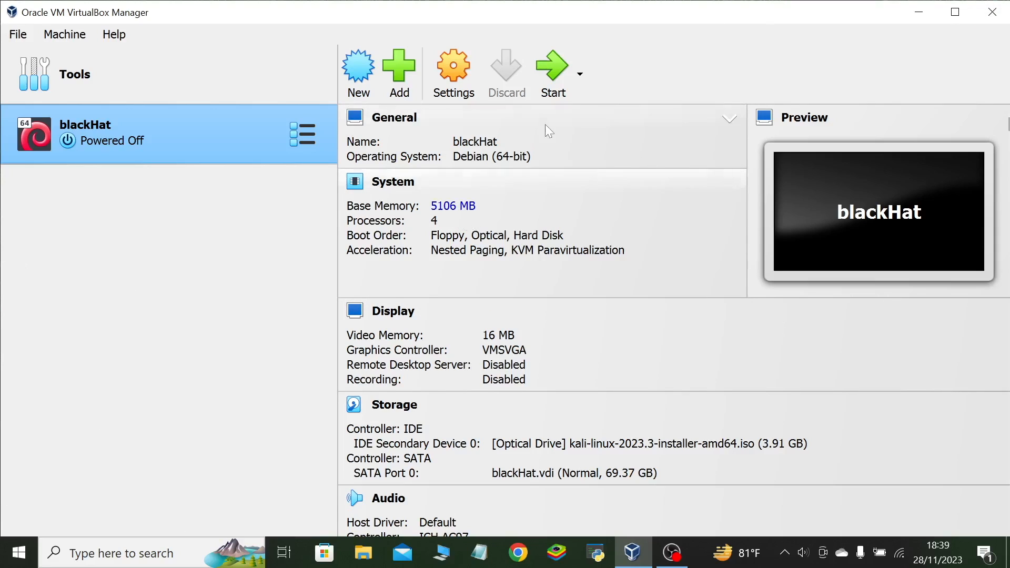
Start the blackHat virtual machine and bring its running window to the front.
left_click(548, 69)
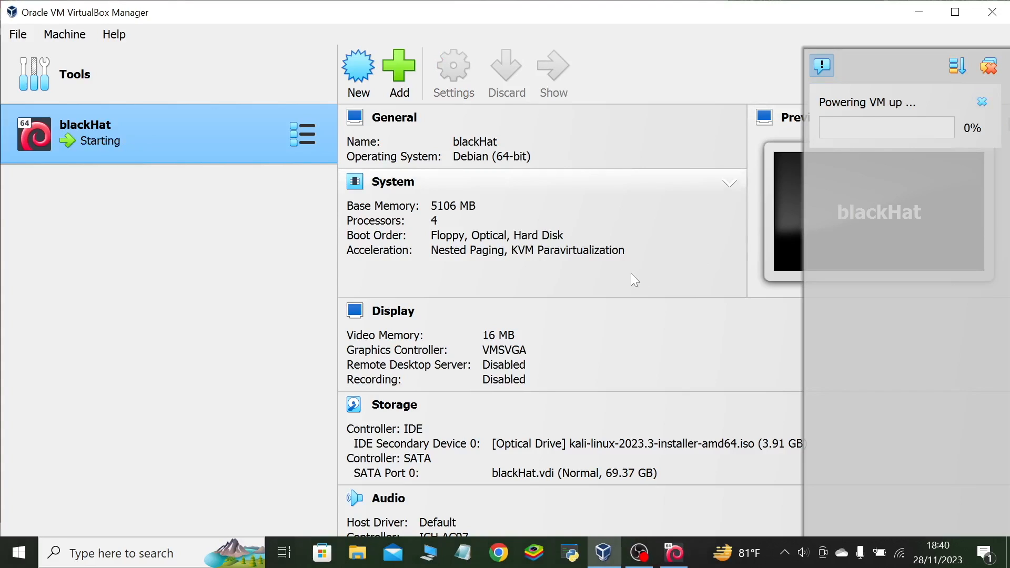
mouse_move(675, 563)
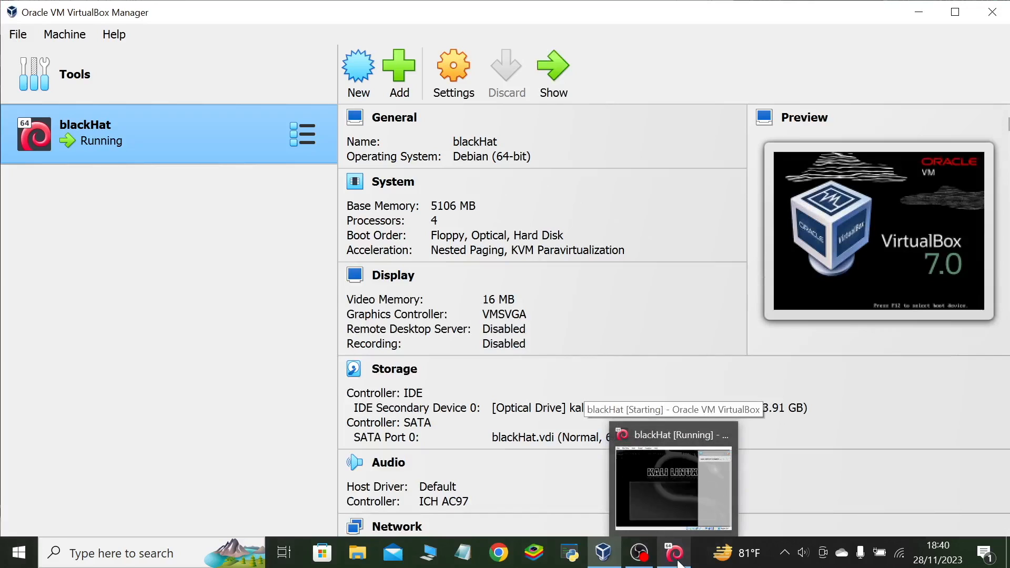
left_click(678, 563)
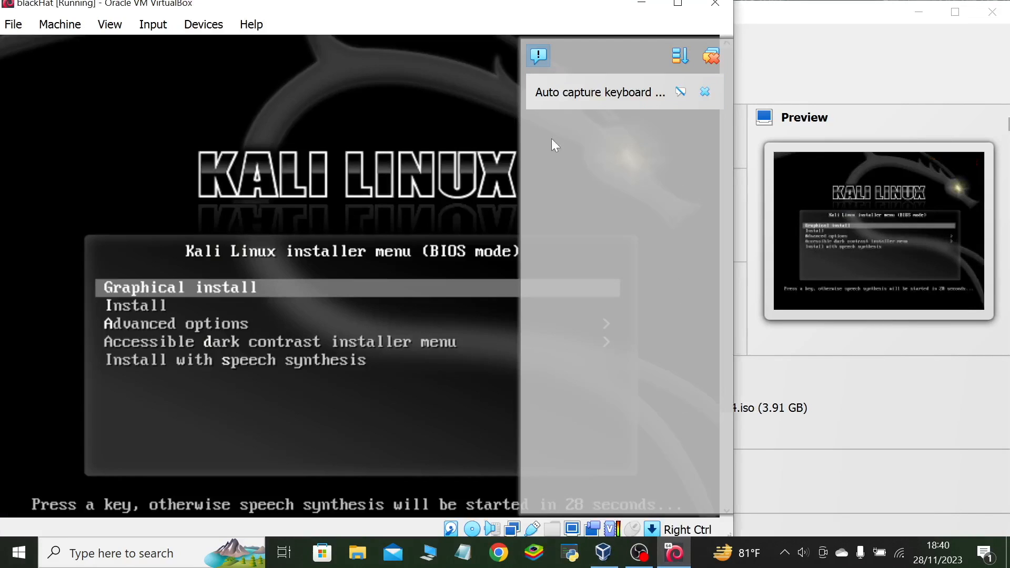
Launch the Graphical install from the Kali Linux installer menu, declining the mouse capture.
left_click(182, 288)
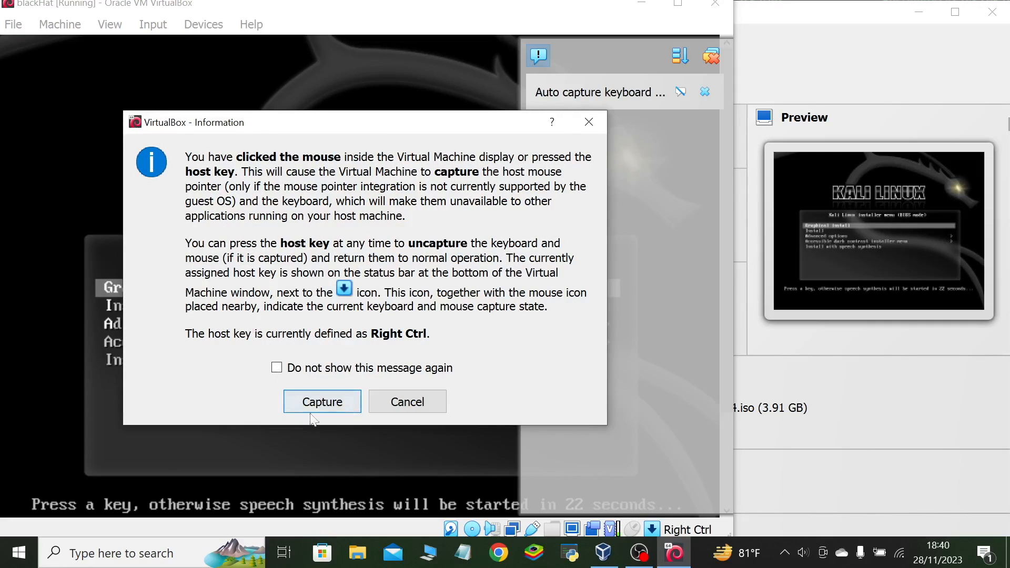
left_click(424, 408)
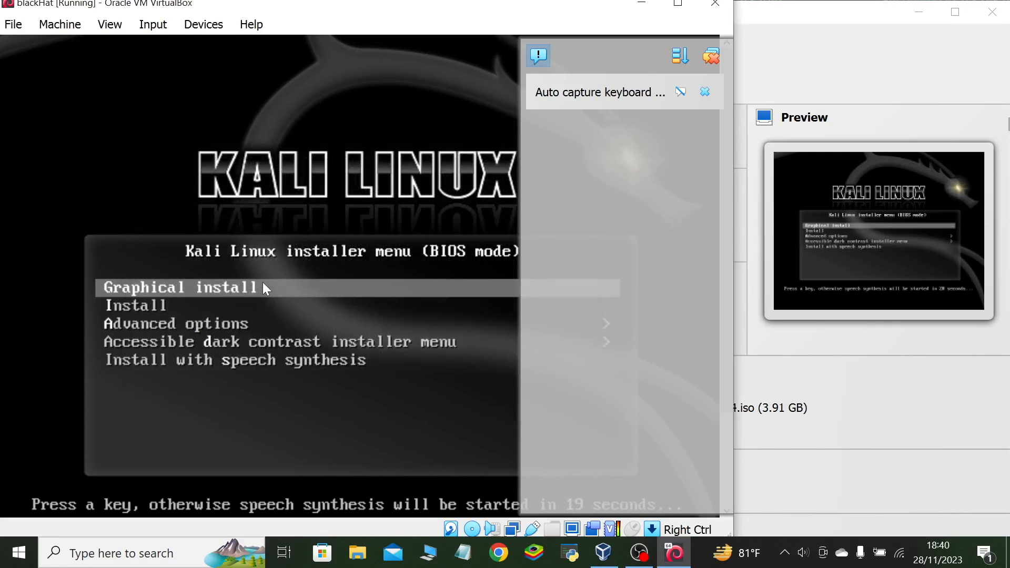
key("Return")
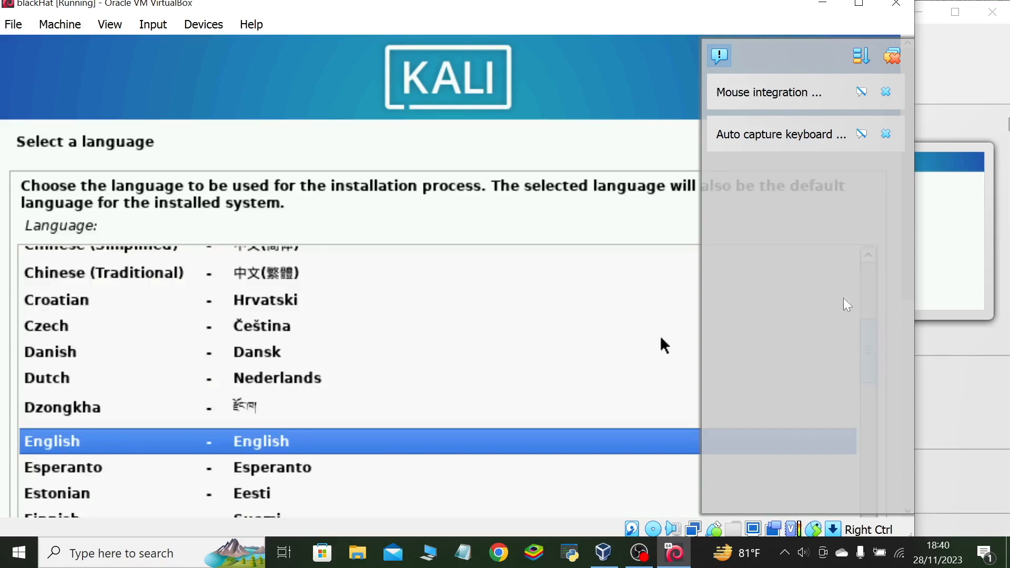
Enlarge the virtual machine window and choose English as the installation language.
left_click_drag(792, 12, 826, 31)
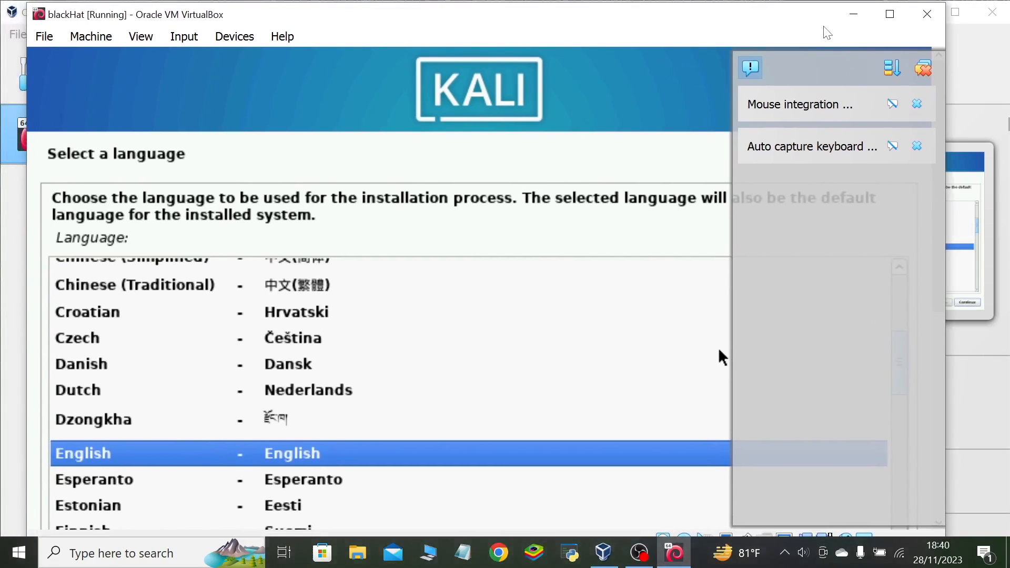
left_click(893, 23)
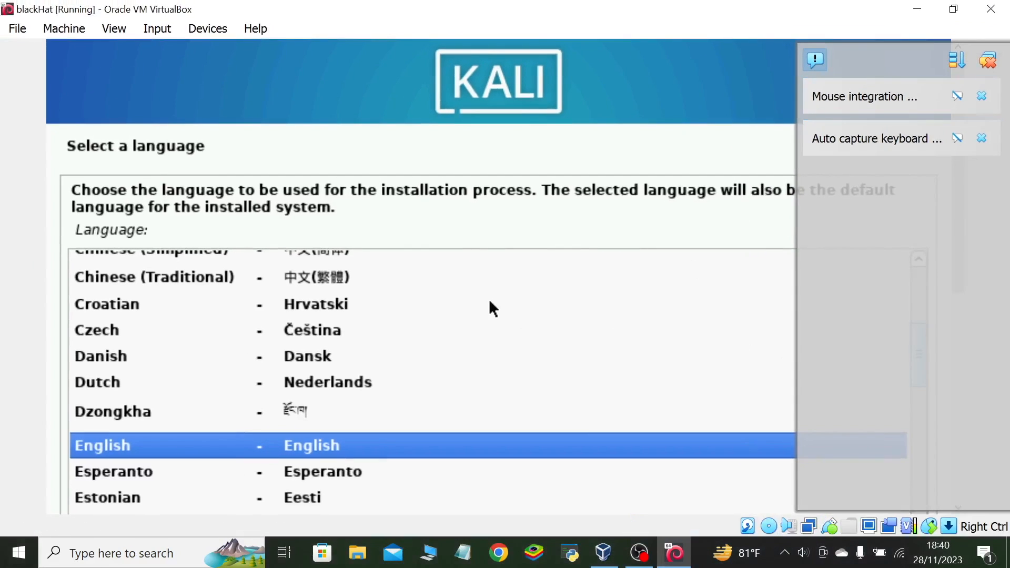
double_click(462, 437)
scroll(319, 420, "up", 3)
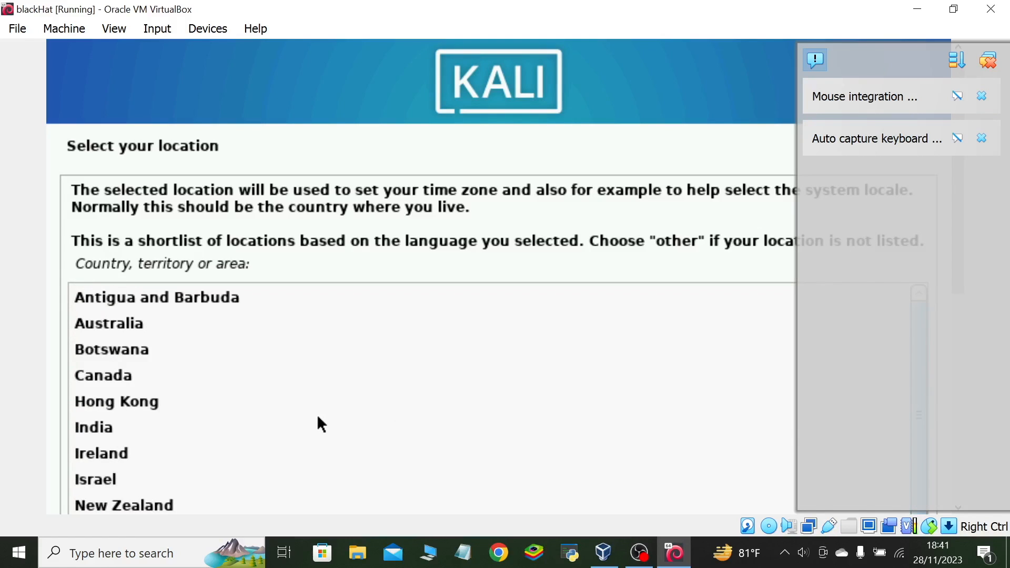
Restore the window's size, dismiss all notifications and continue with United States as the location.
left_click(954, 8)
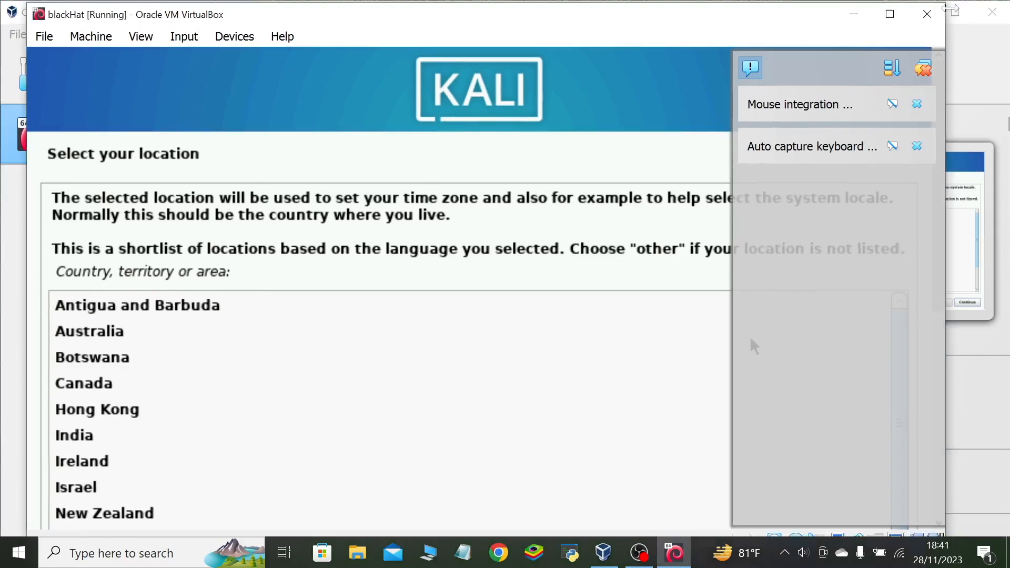
left_click(925, 71)
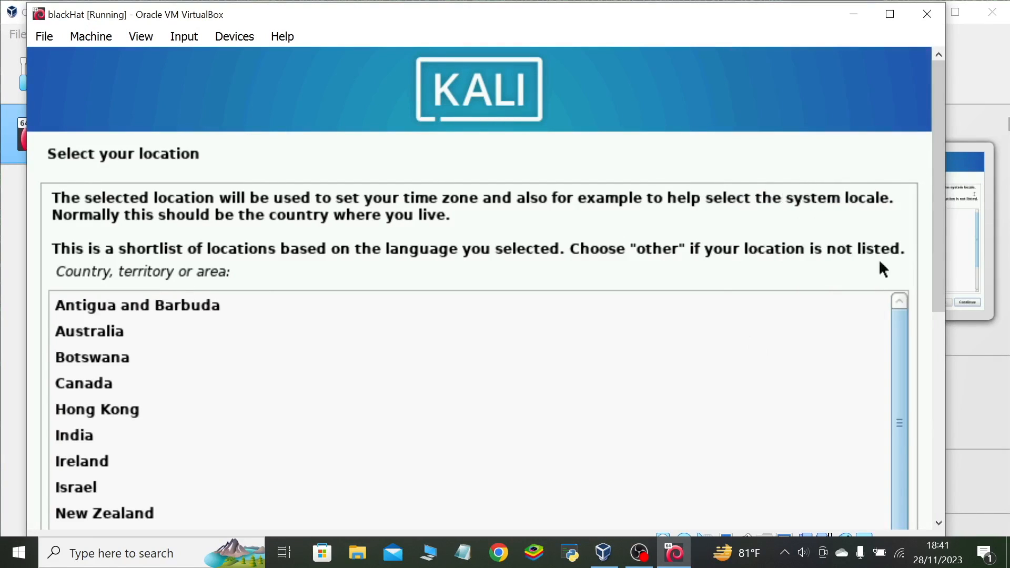
left_click_drag(941, 301, 971, 553)
left_click_drag(899, 401, 895, 424)
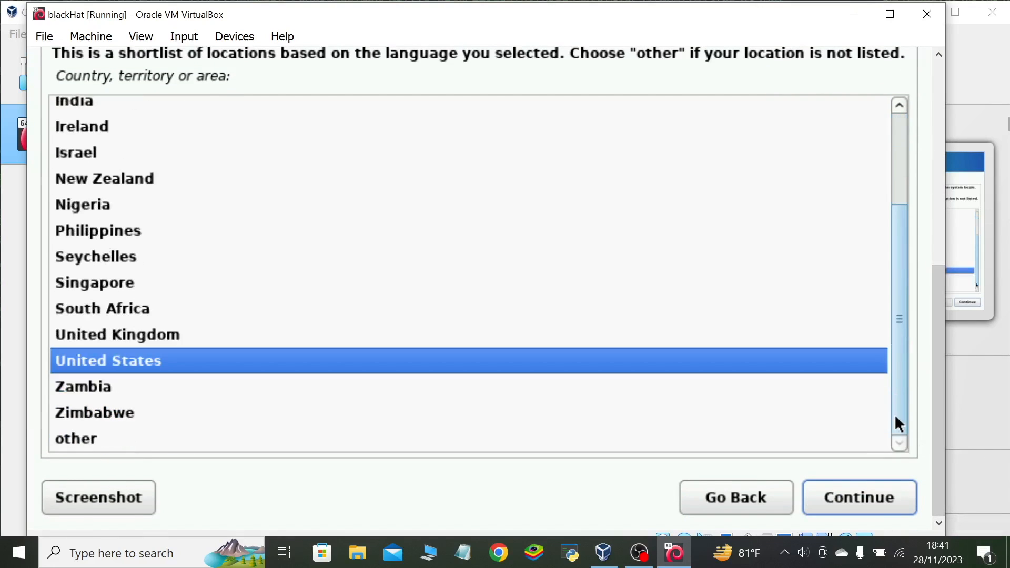
left_click(883, 505)
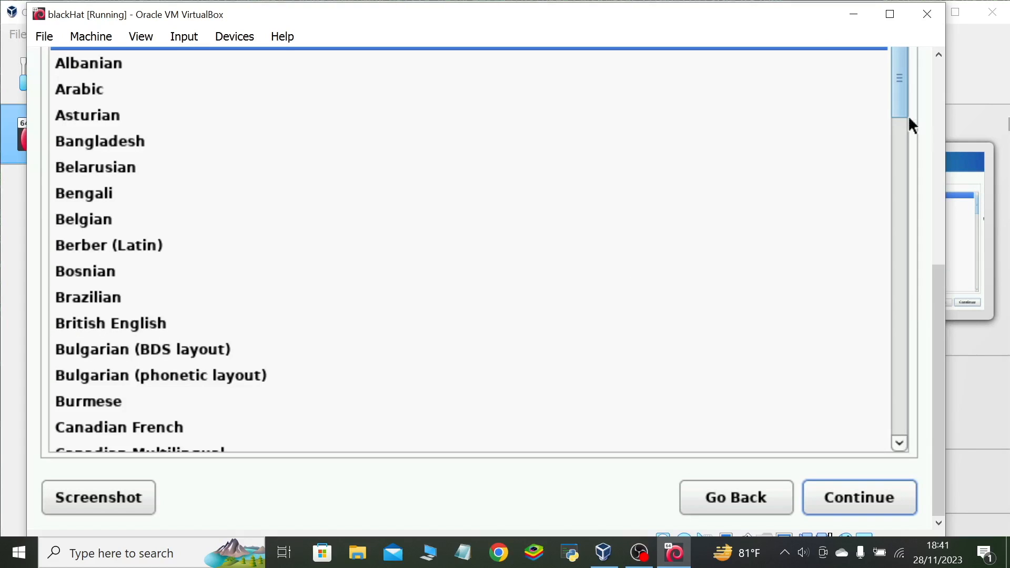
Continue the installation with American English as the keymap.
left_click_drag(900, 87, 895, 53)
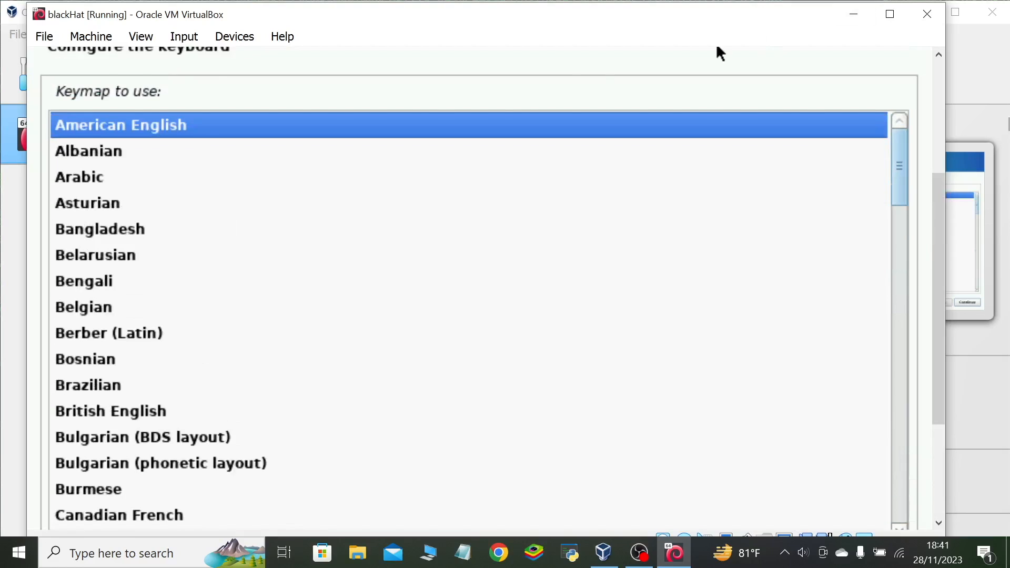
key("Return")
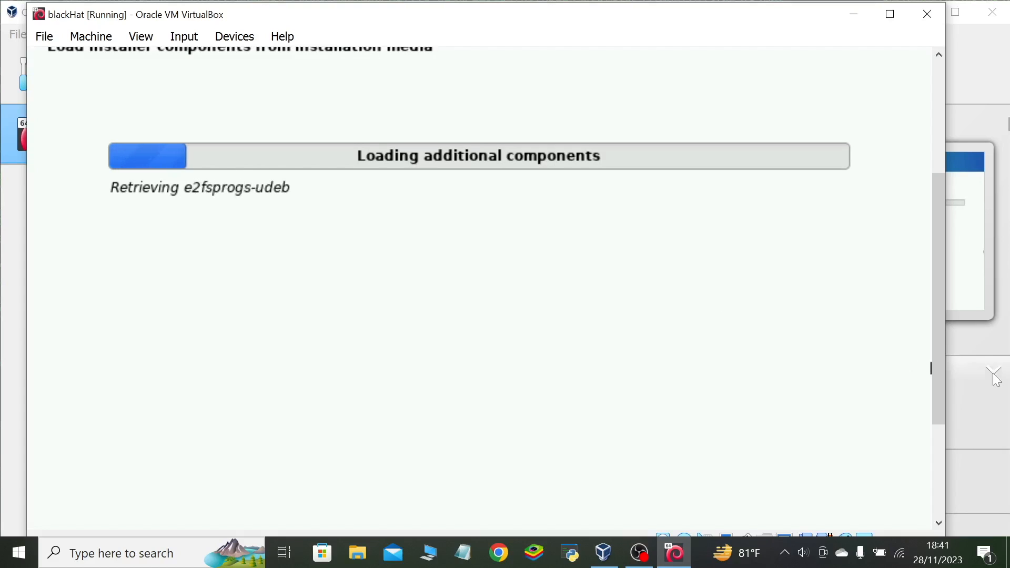
Narrow the virtual machine window, reposition the VirtualBox Manager window and bring the virtual machine back to the front.
left_click_drag(946, 381, 905, 378)
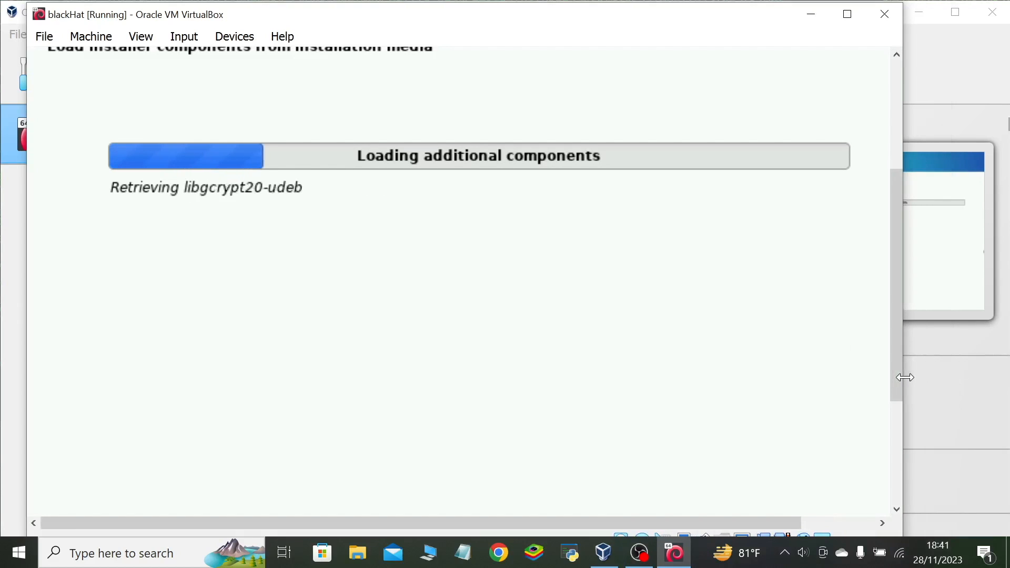
left_click_drag(589, 2, 622, 30)
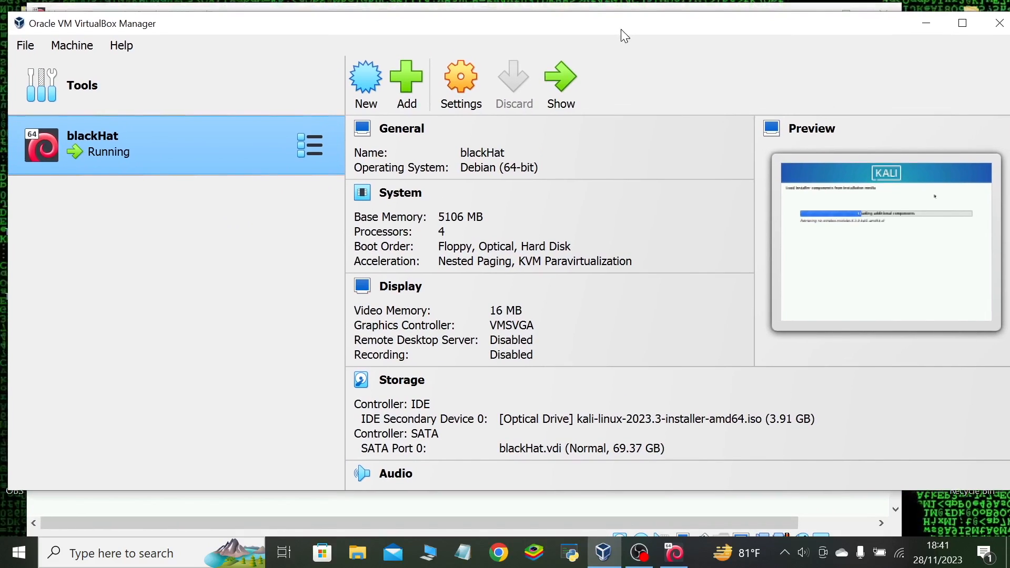
left_click(712, 503)
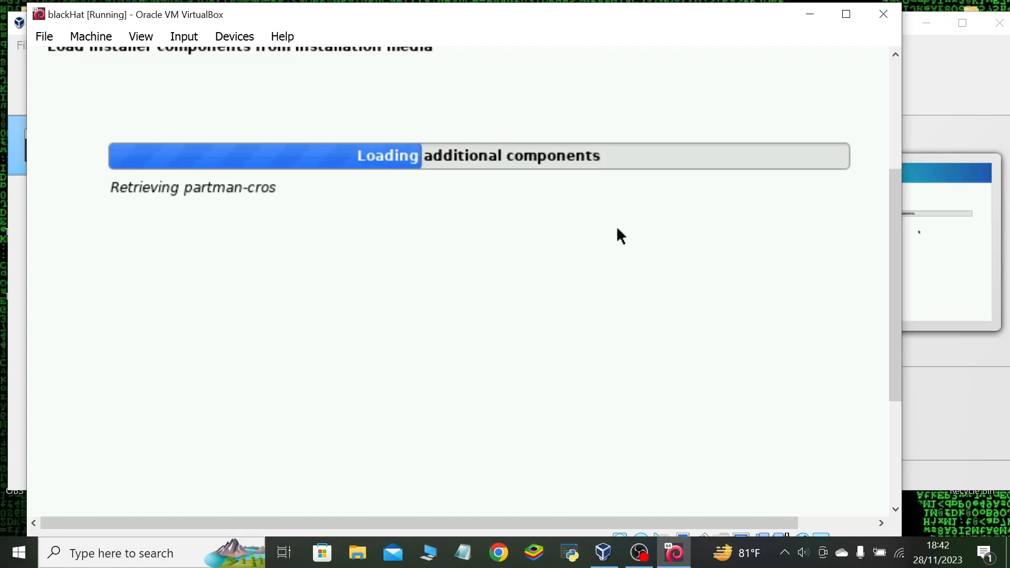
Keep kali as the system's hostname and continue the network configuration.
left_click_drag(896, 173, 897, 64)
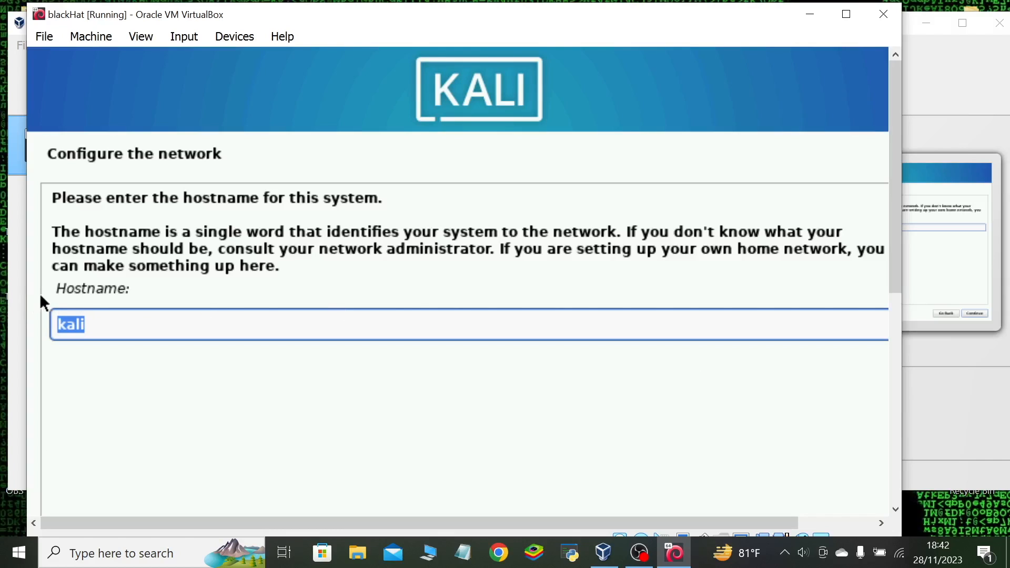
left_click(125, 326)
left_click_drag(893, 289, 893, 566)
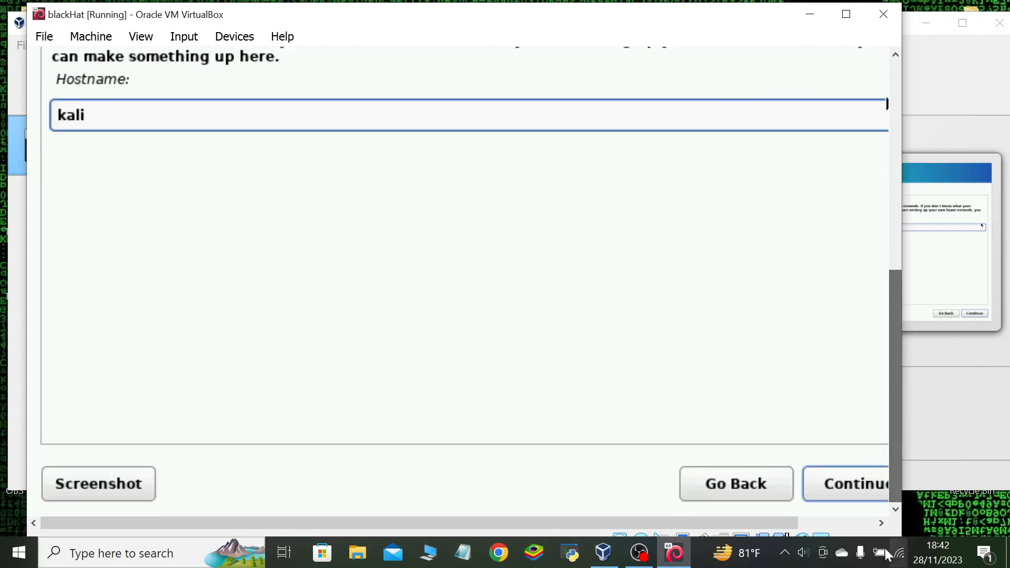
left_click(838, 484)
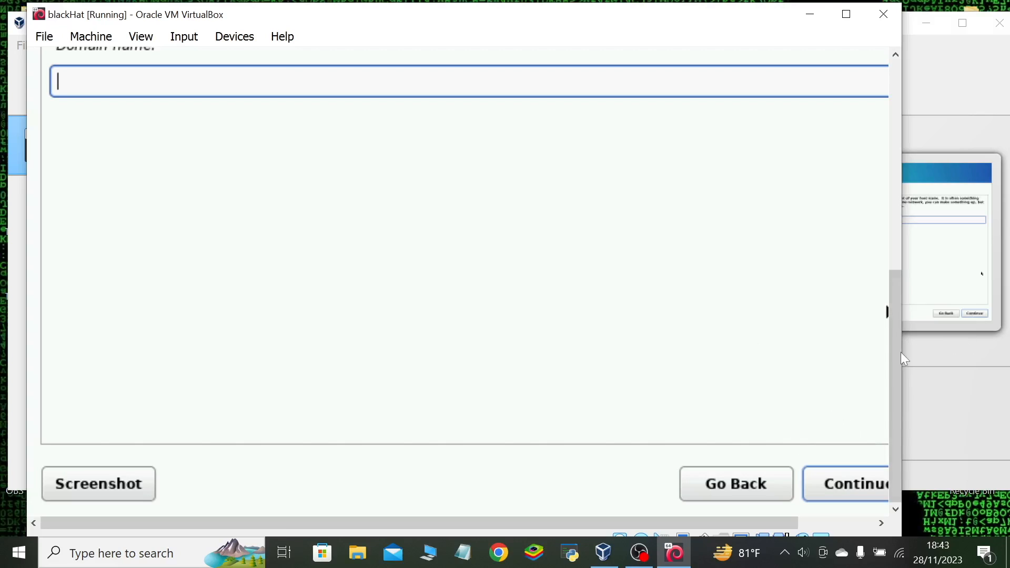
Leave the domain name empty and continue to the user account setup.
left_click_drag(891, 359, 905, 252)
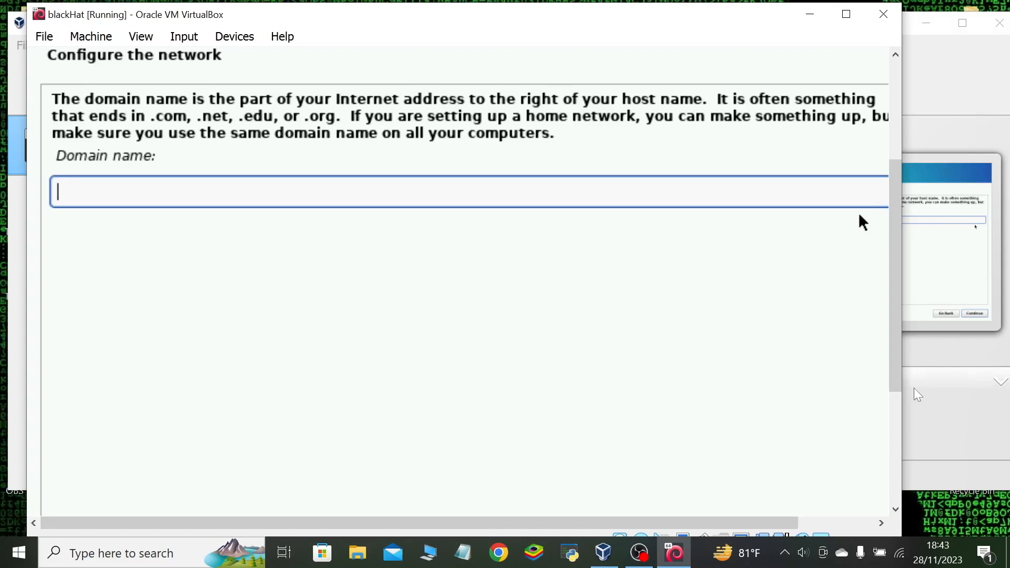
left_click_drag(895, 383, 896, 521)
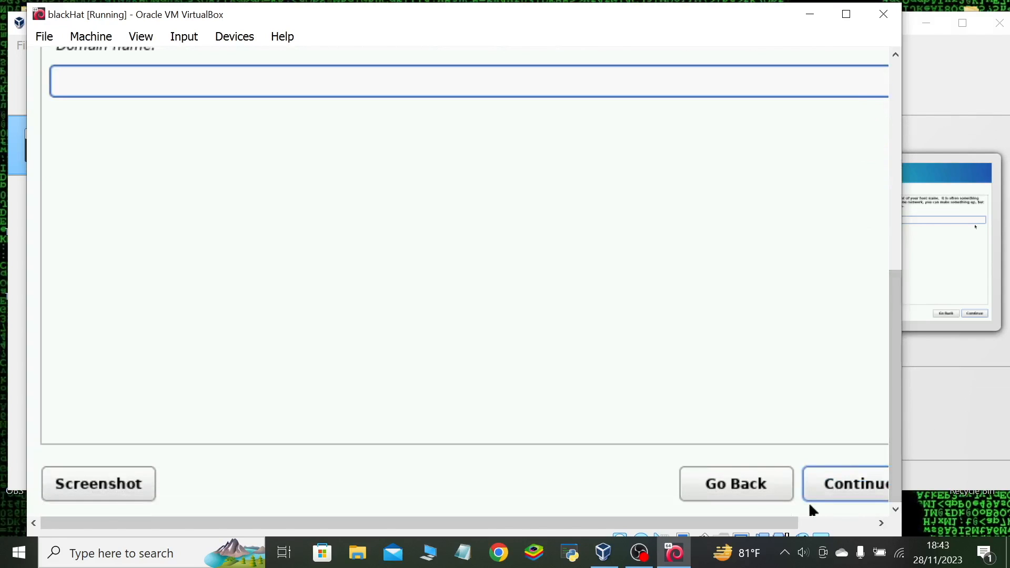
left_click(819, 486)
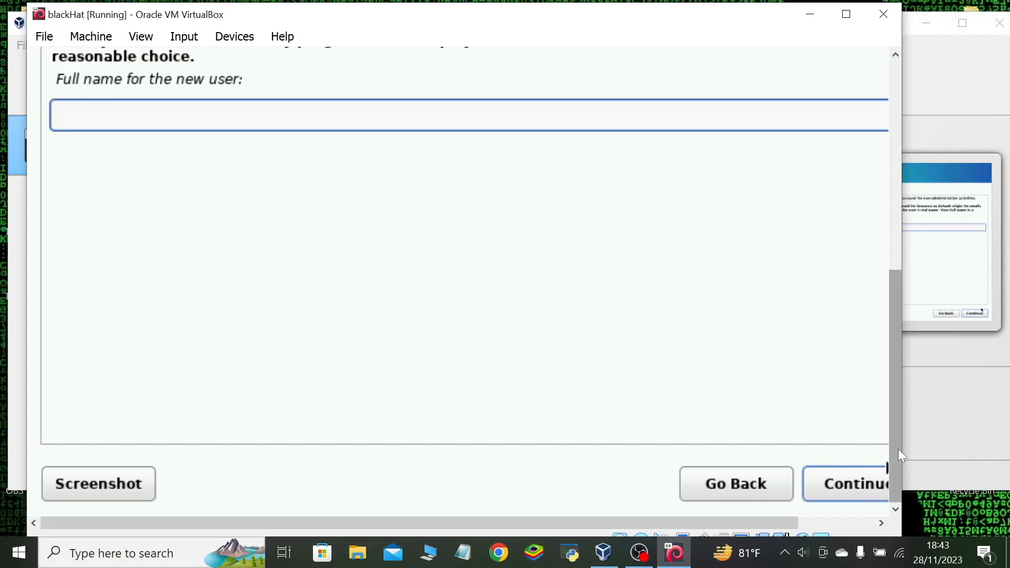
Enter KALI as the full name for the new user and continue.
left_click_drag(898, 450, 900, 239)
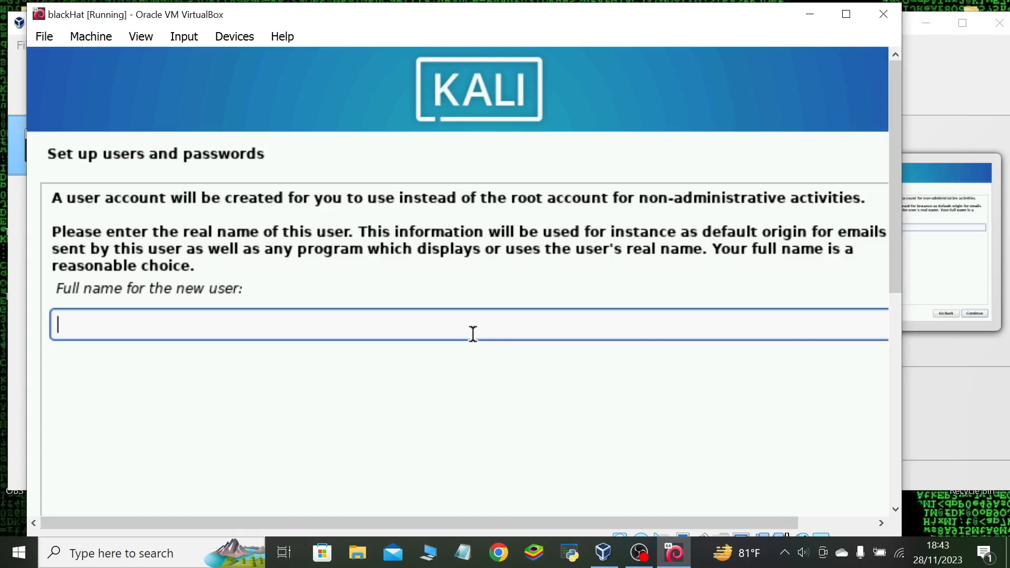
type("KALI")
scroll(895, 256, "down", 3)
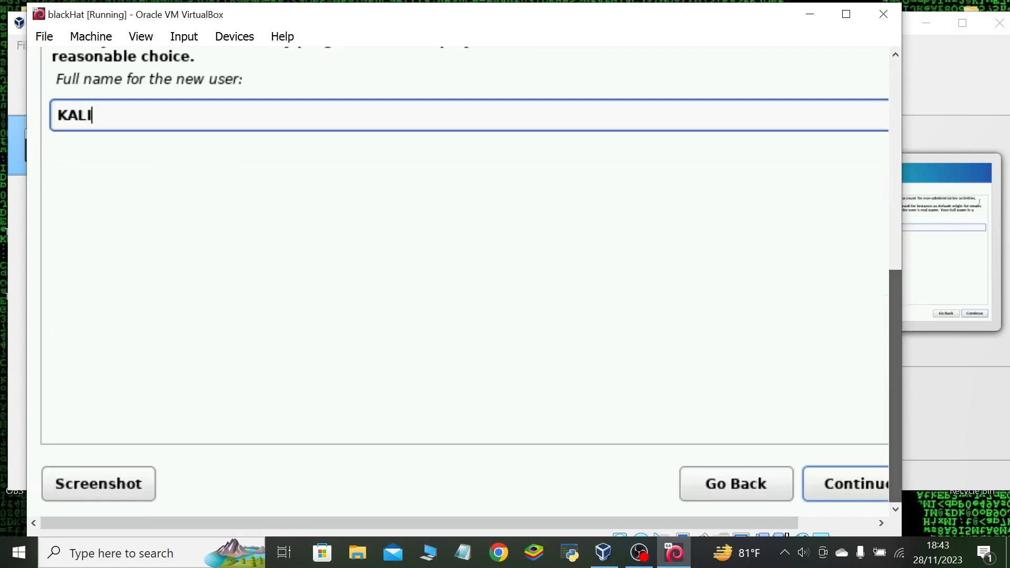
left_click(857, 484)
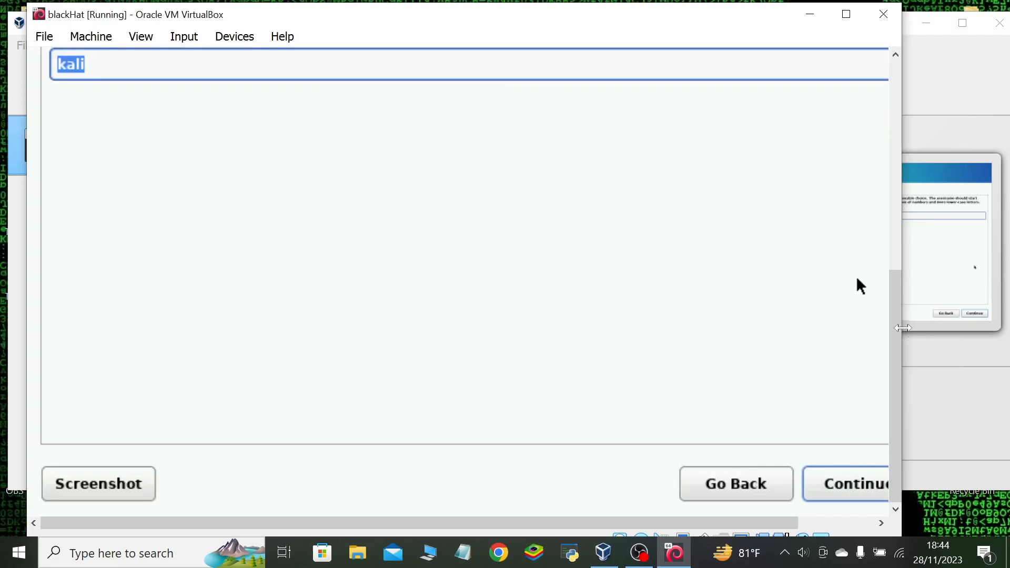
Accept kali as the username for the new account and continue to the password setup.
scroll(896, 184, "up", 3)
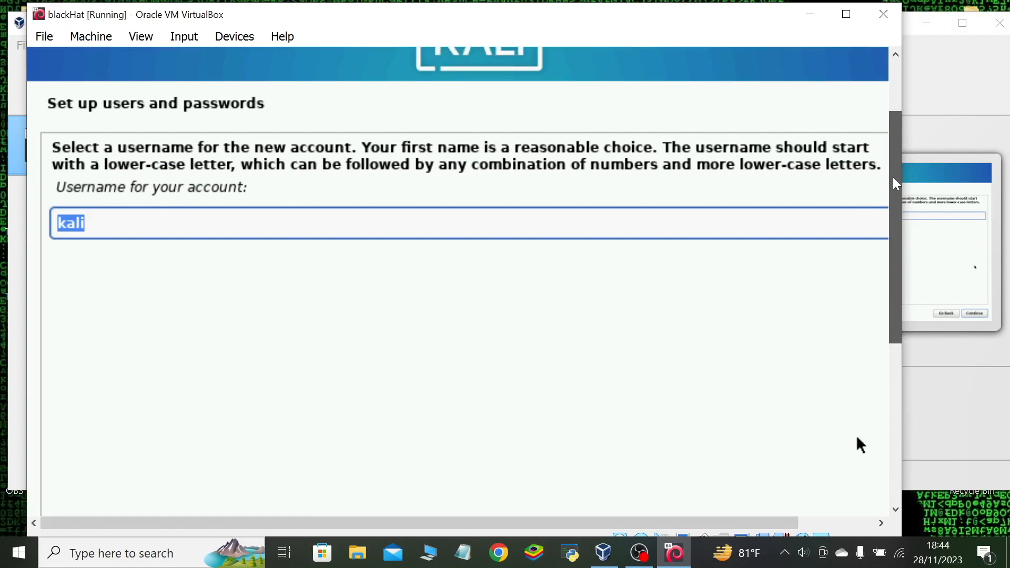
left_click_drag(893, 178, 934, 425)
left_click(874, 468)
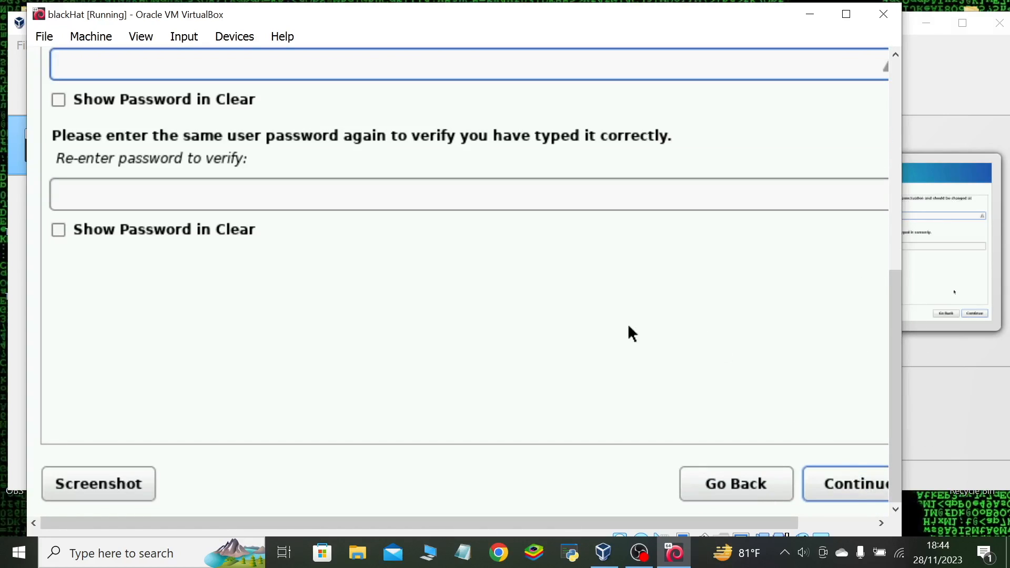
Try to submit a password for the new user with the verification field left empty.
type("kali*****")
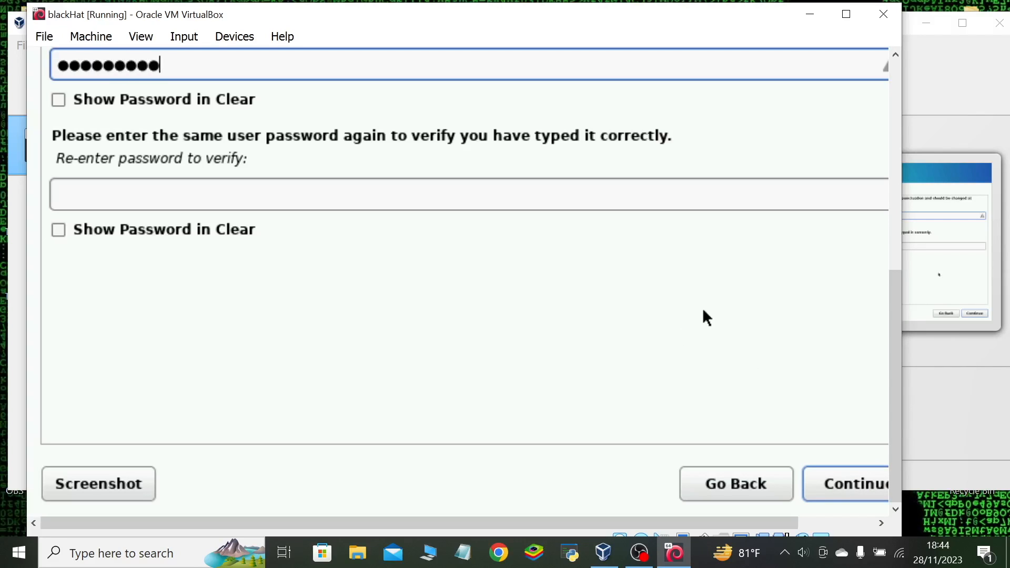
key("Return")
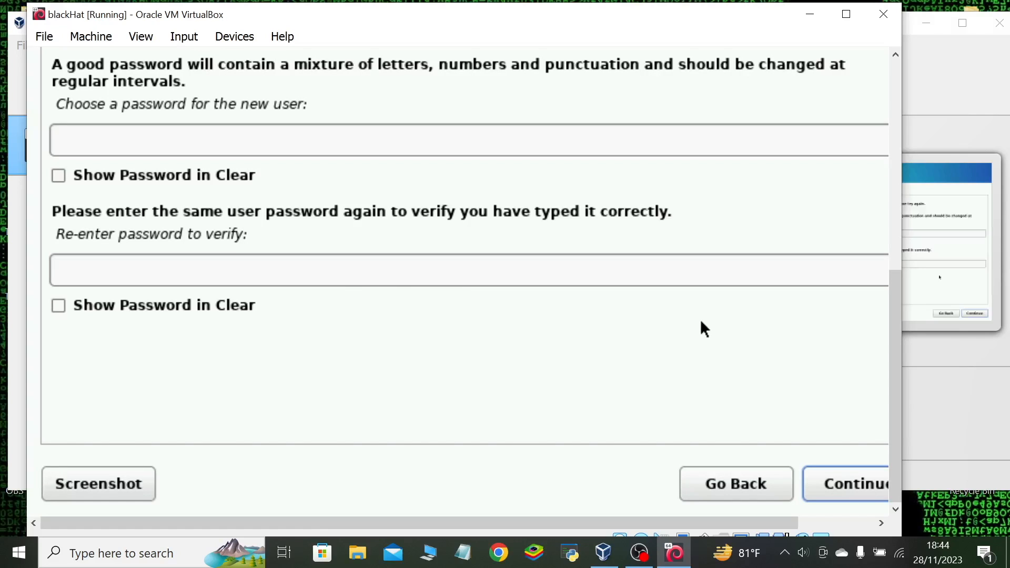
Enter the new user's password, re-enter it for verification and continue the installation.
left_click(240, 142)
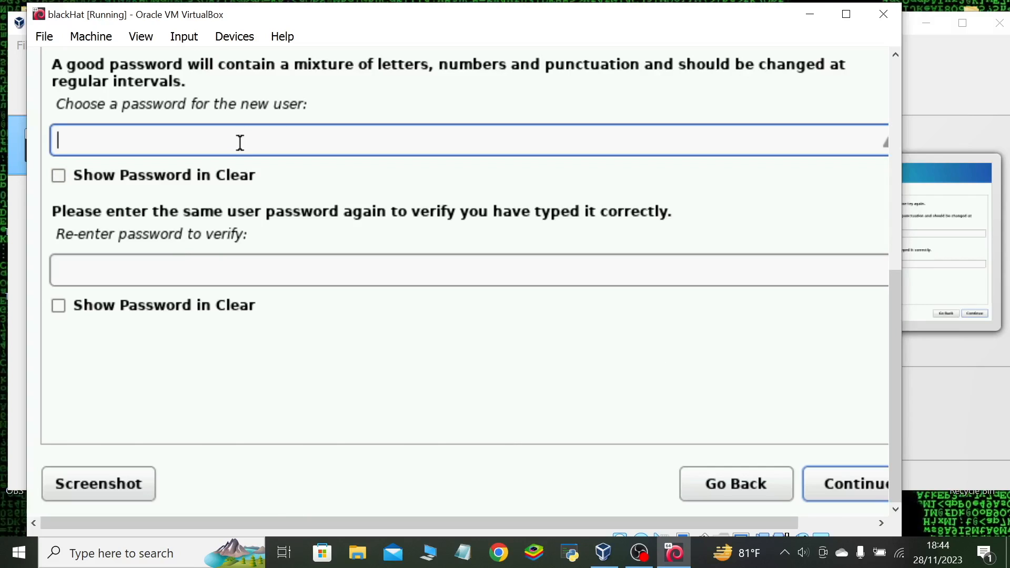
type("*****")
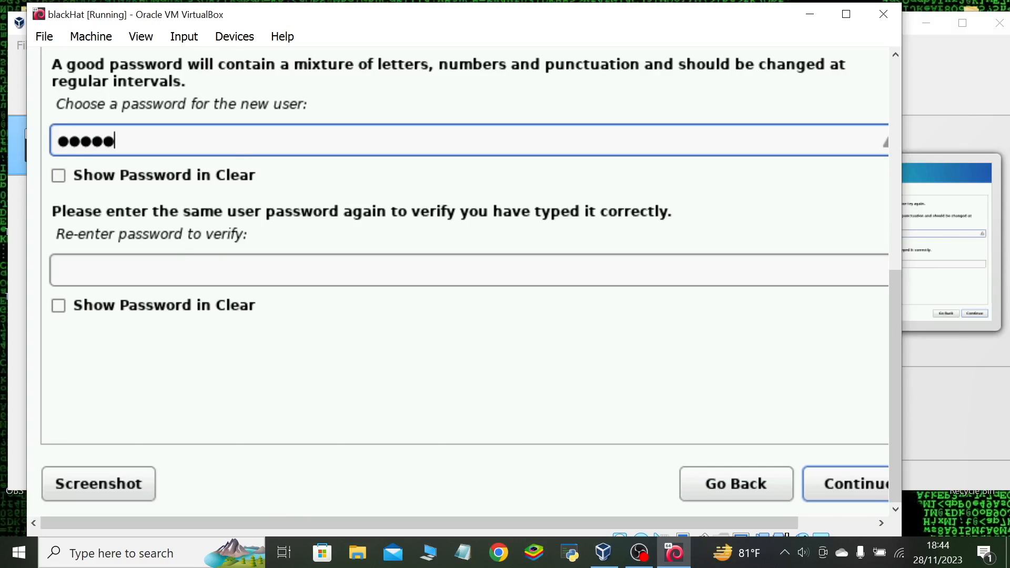
left_click(259, 262)
type("*****")
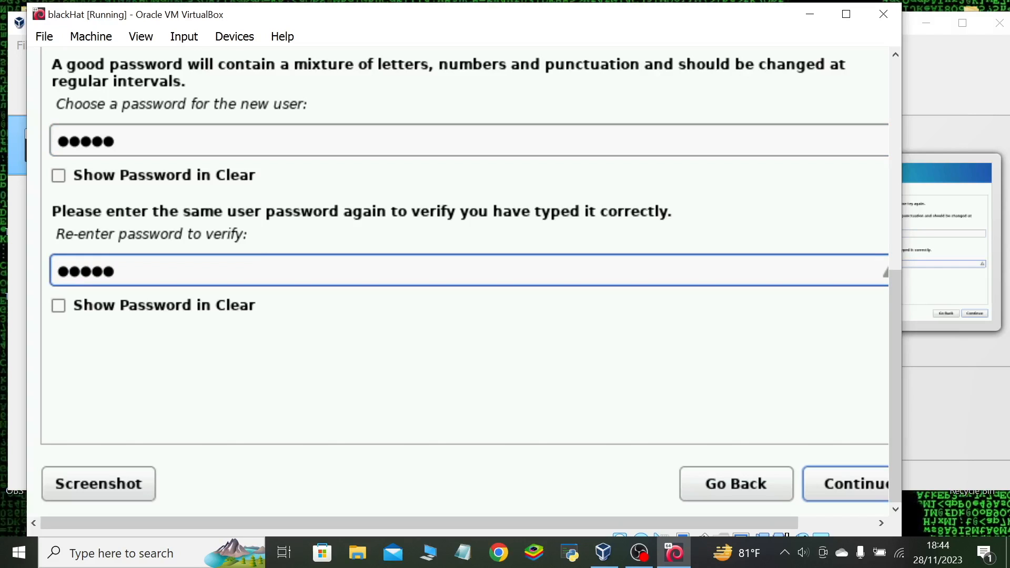
left_click(837, 484)
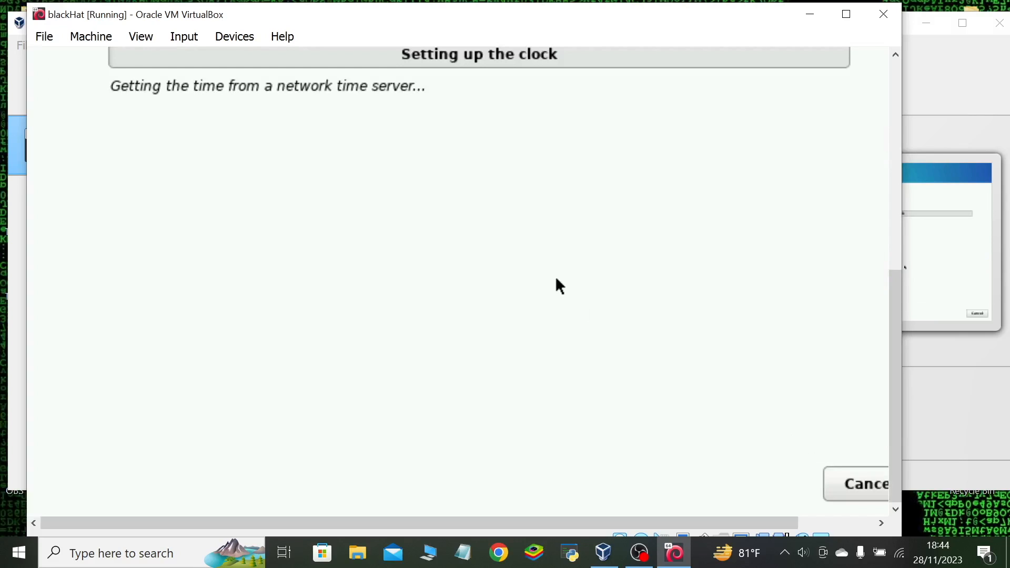
Continue with the Eastern time zone and choose Guided - use entire disk as the partitioning method.
mouse_move(899, 407)
left_mouse_down()
mouse_move(897, 287)
mouse_move(894, 405)
left_mouse_up()
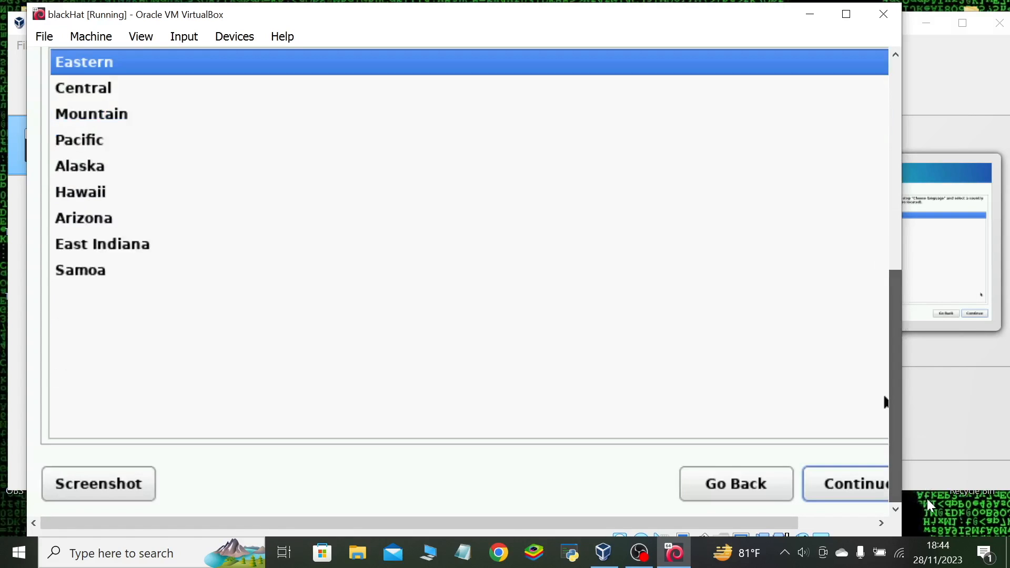
left_click(847, 484)
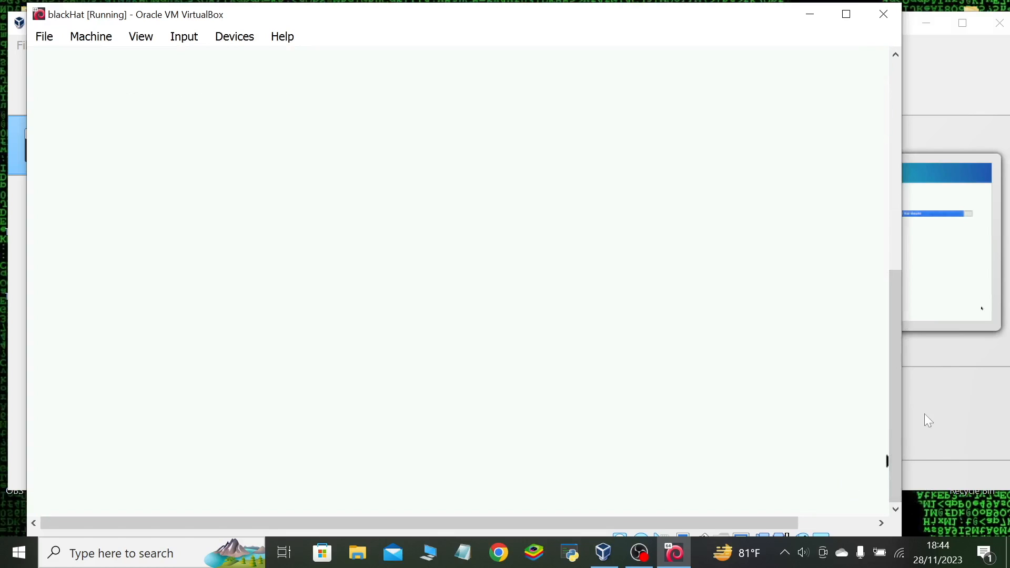
left_click_drag(897, 431, 892, 194)
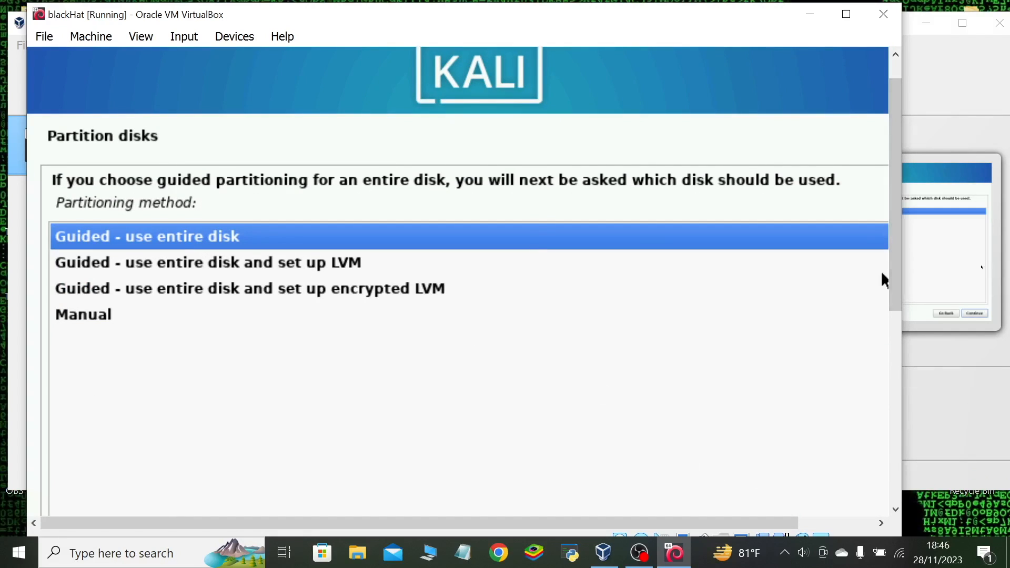
left_click_drag(892, 273, 929, 561)
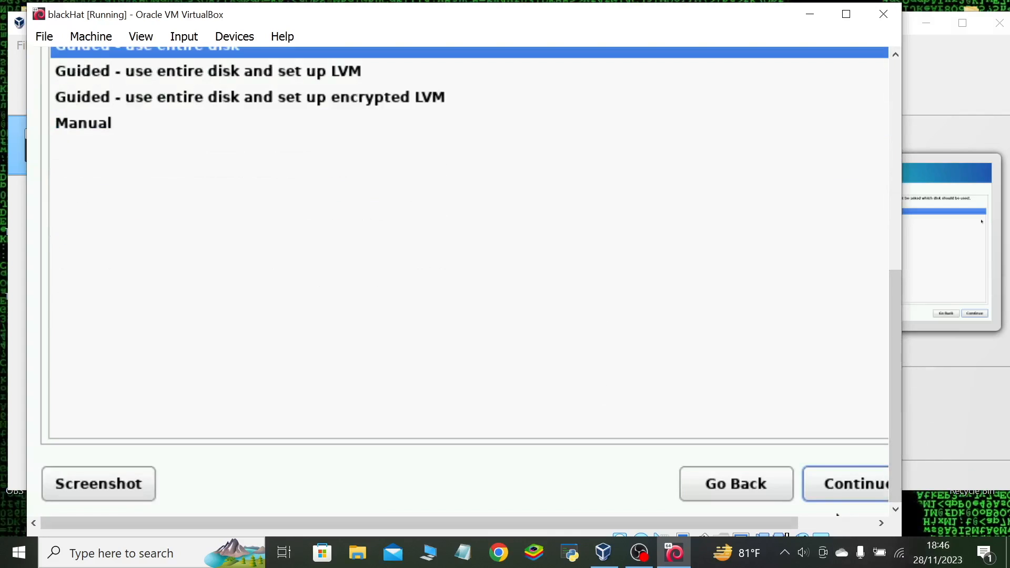
left_click(842, 485)
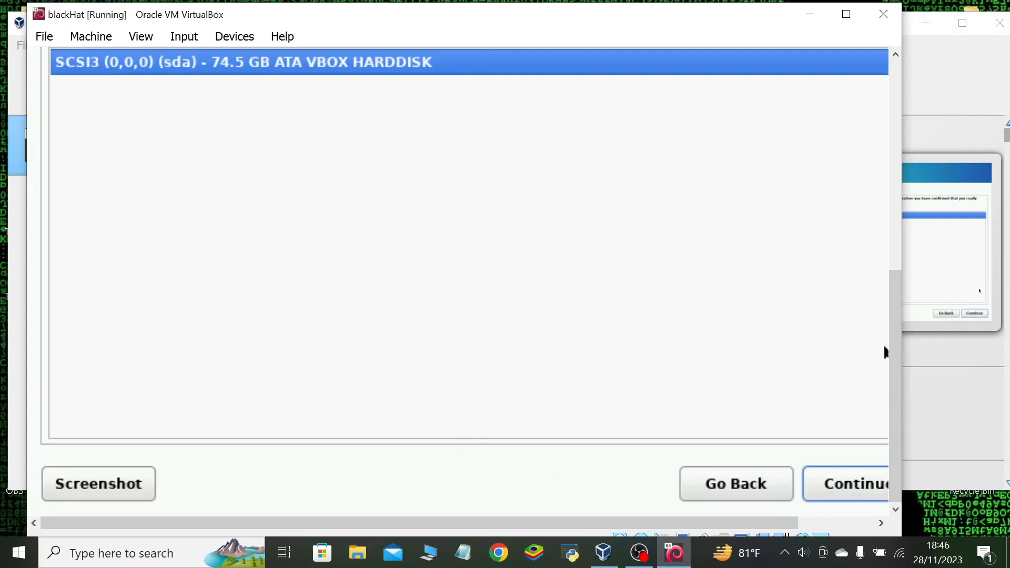
Select the VBOX HARDDISK (sda) for partitioning and keep the scheme with all files in one partition.
left_click_drag(898, 362, 917, 137)
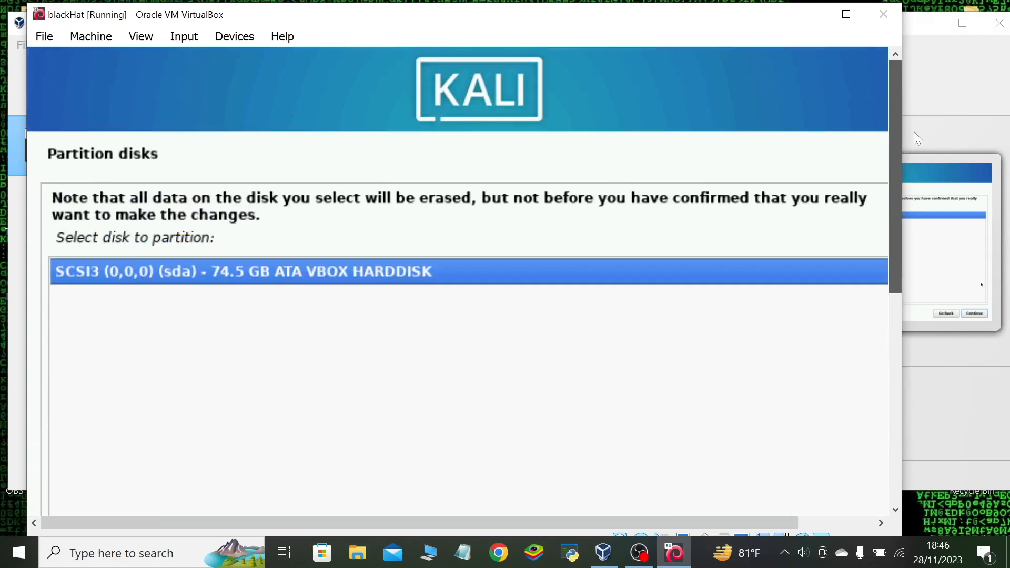
left_click(914, 133)
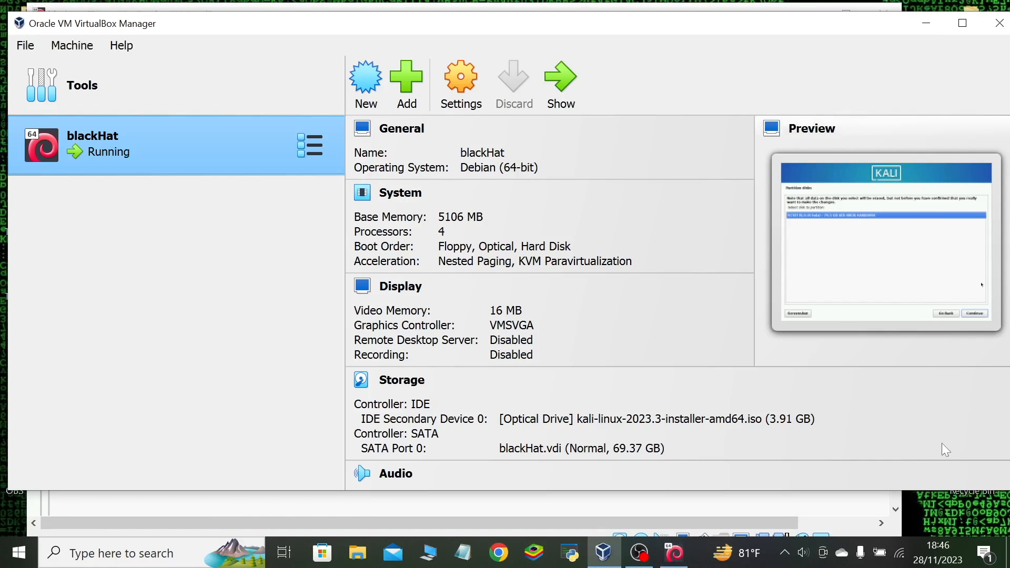
left_click(793, 510)
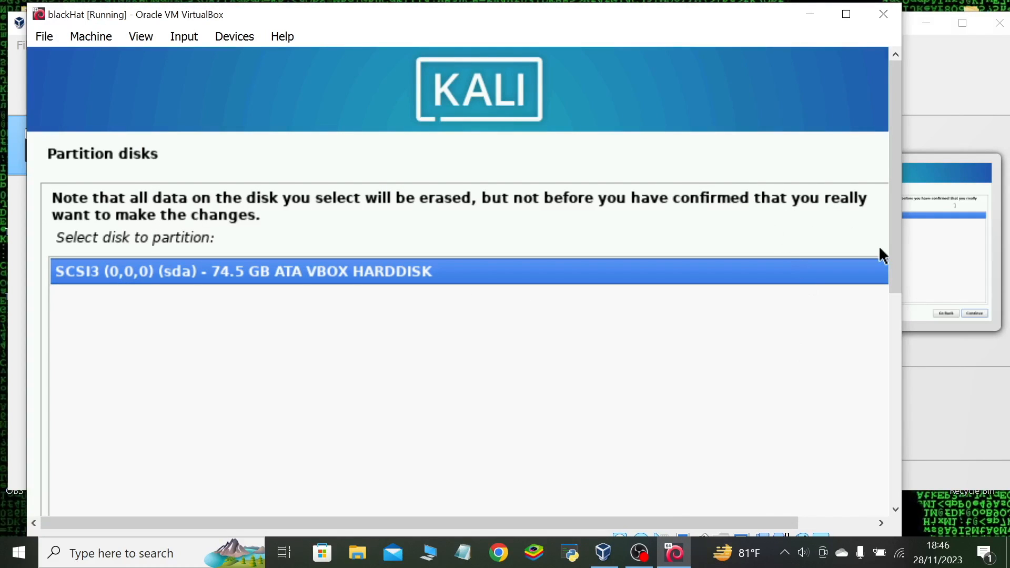
left_click_drag(895, 258, 906, 453)
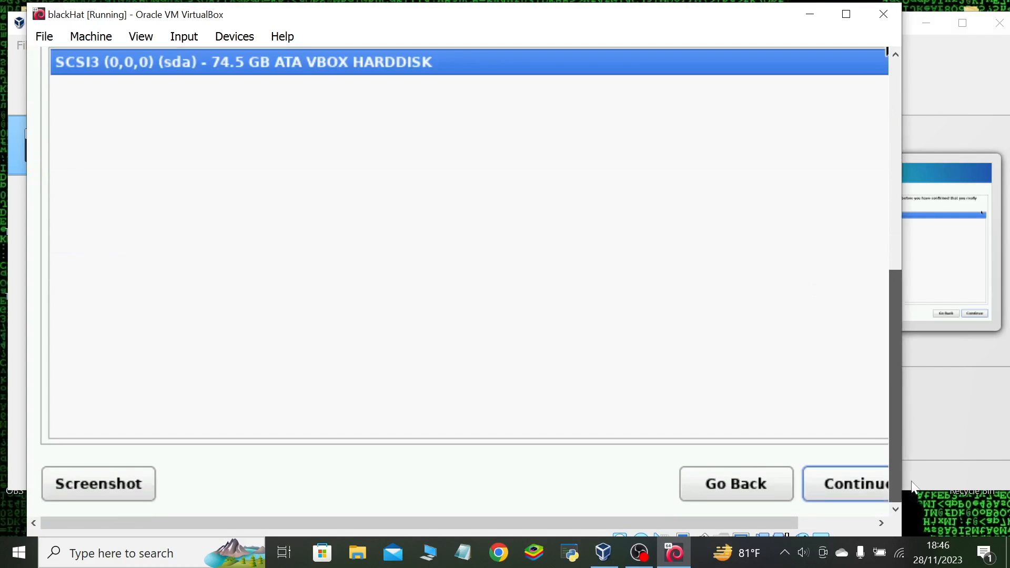
left_click(838, 483)
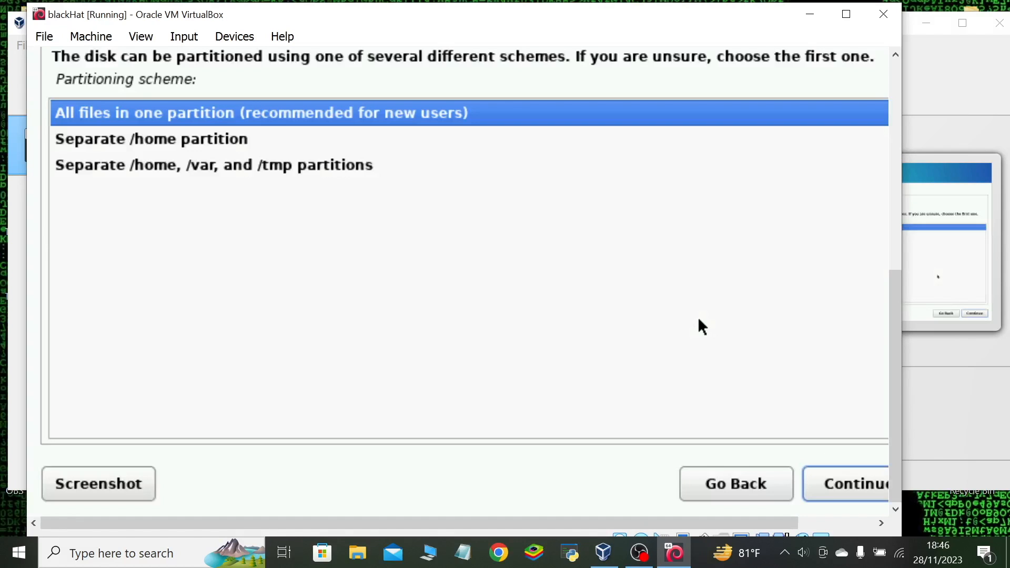
left_click(855, 482)
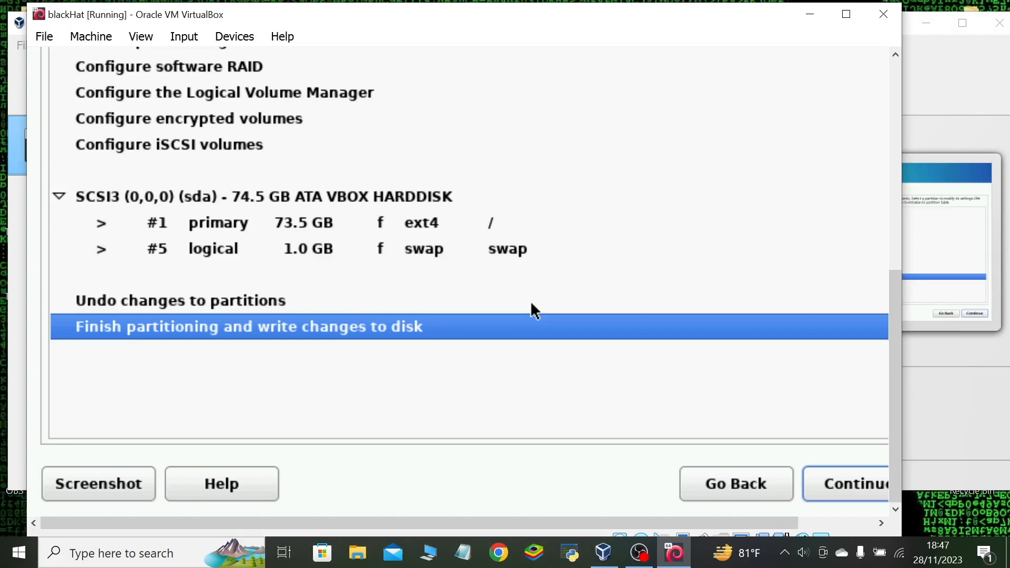
Finish partitioning and confirm with Yes that the changes are written to the disk.
left_click(858, 485)
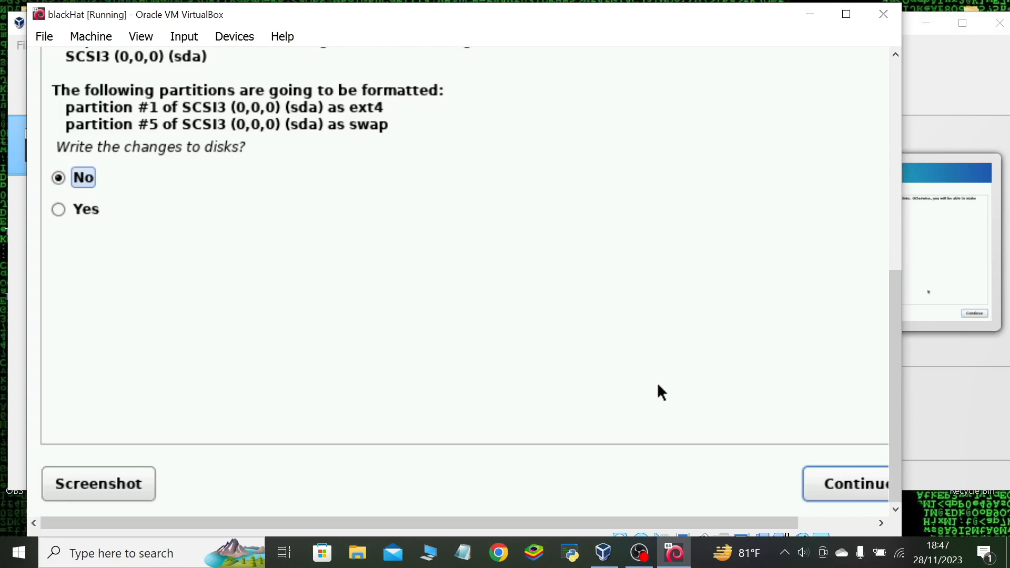
left_click(63, 209)
left_click(861, 483)
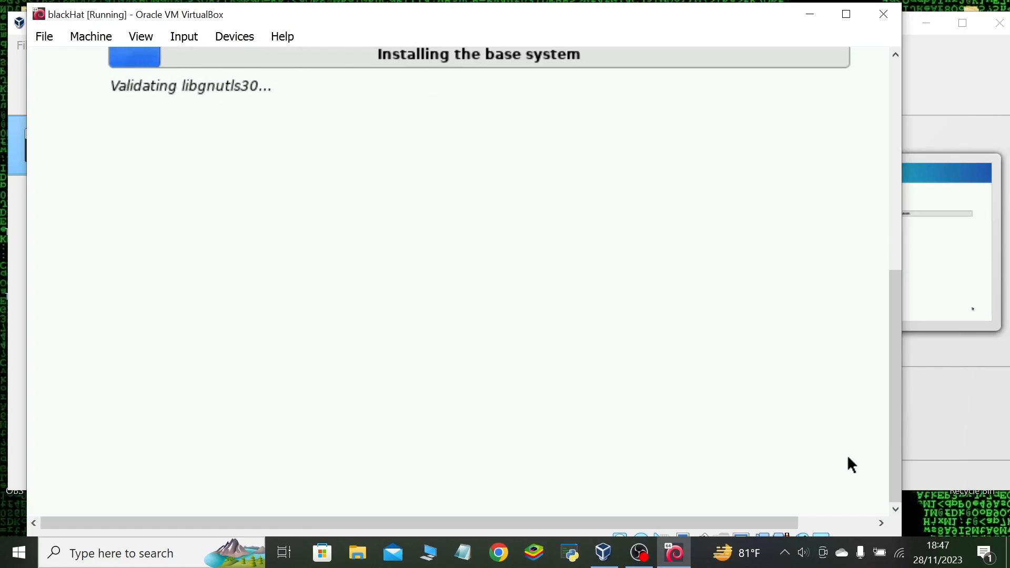
Start the software installation with the default selection of Xfce, top10 and default tools.
left_click_drag(895, 363, 895, 152)
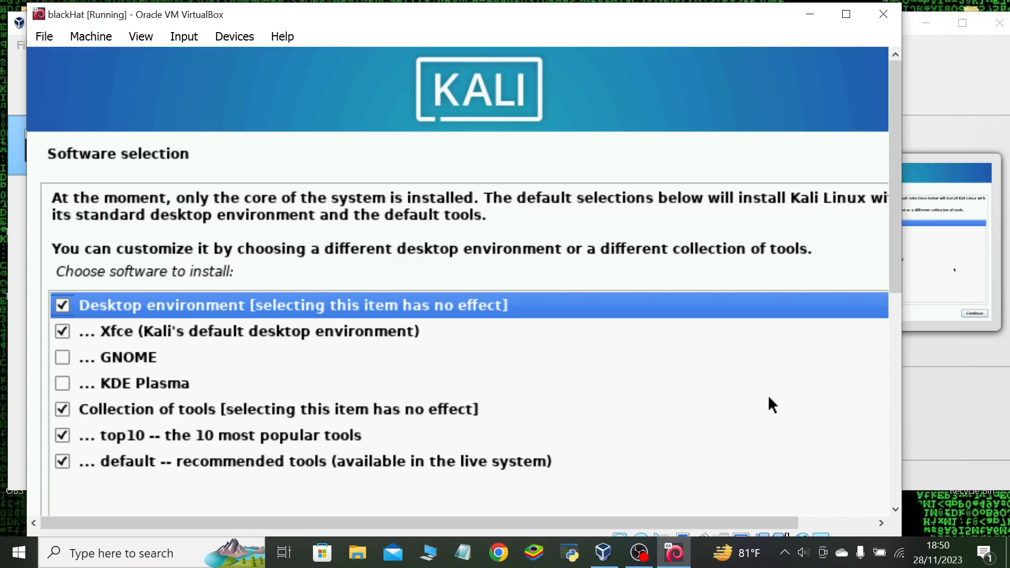
left_click_drag(898, 279, 889, 505)
left_click(820, 481)
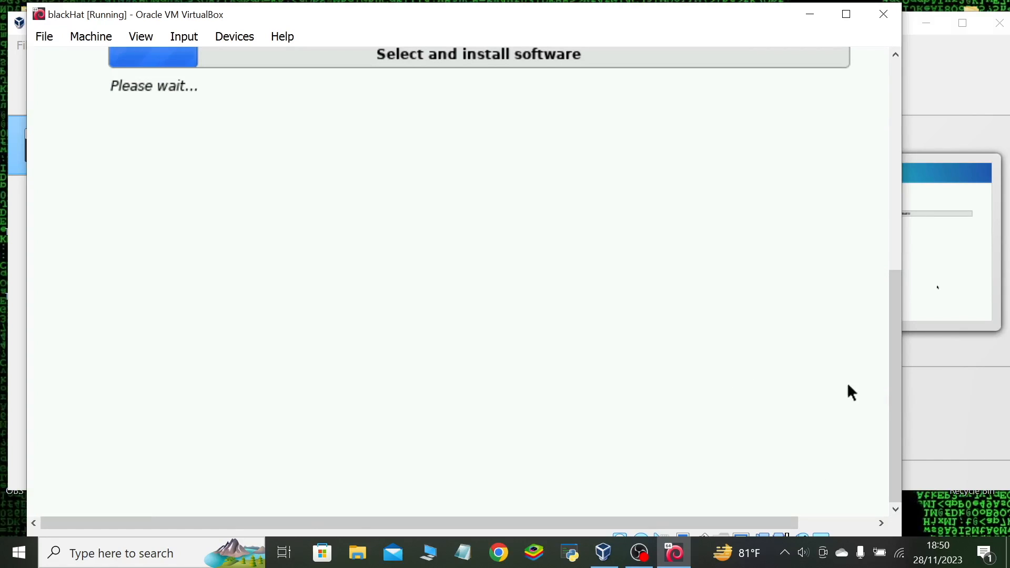
left_click_drag(895, 427, 882, 178)
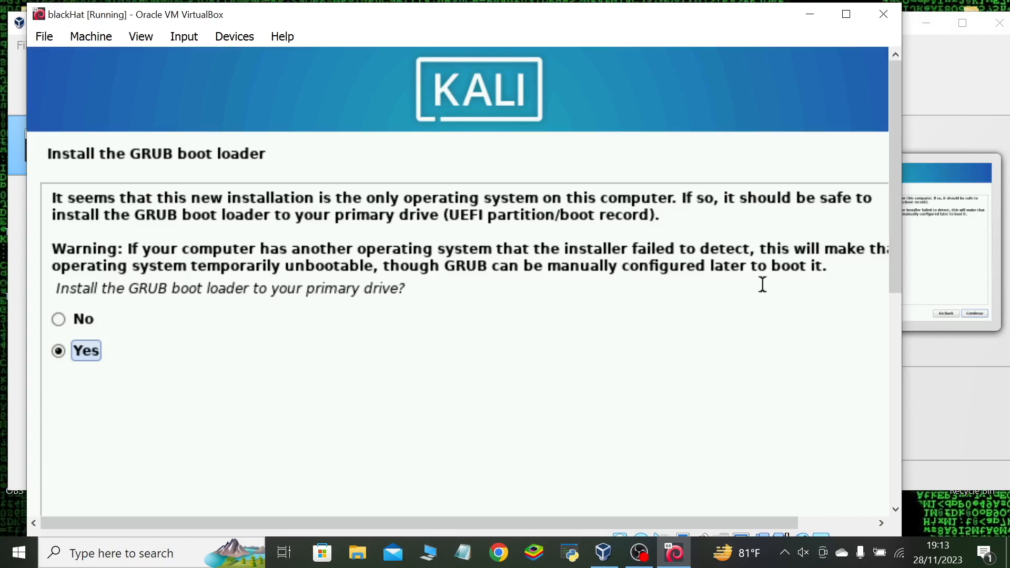
left_click_drag(891, 262, 893, 475)
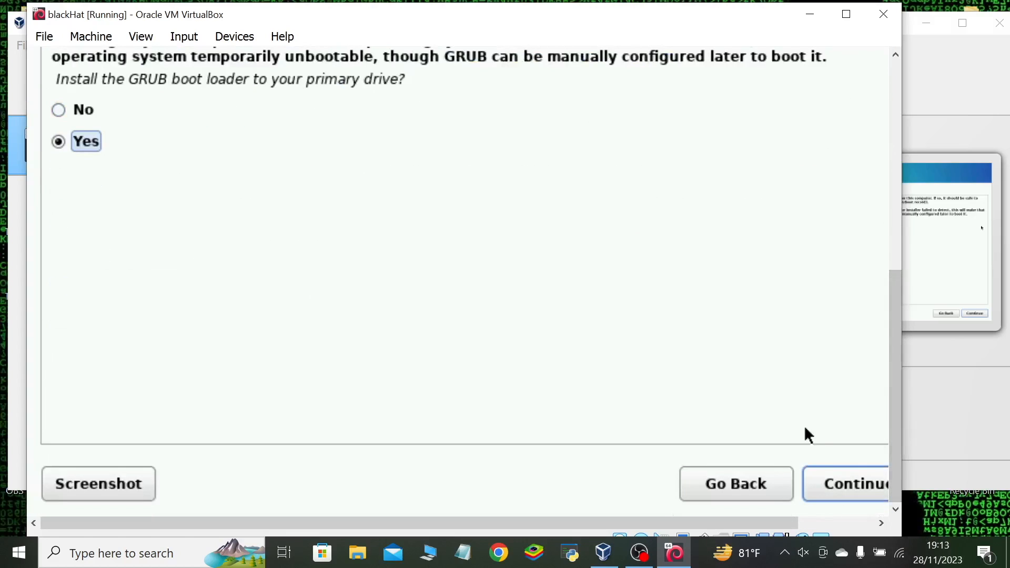
left_click(835, 482)
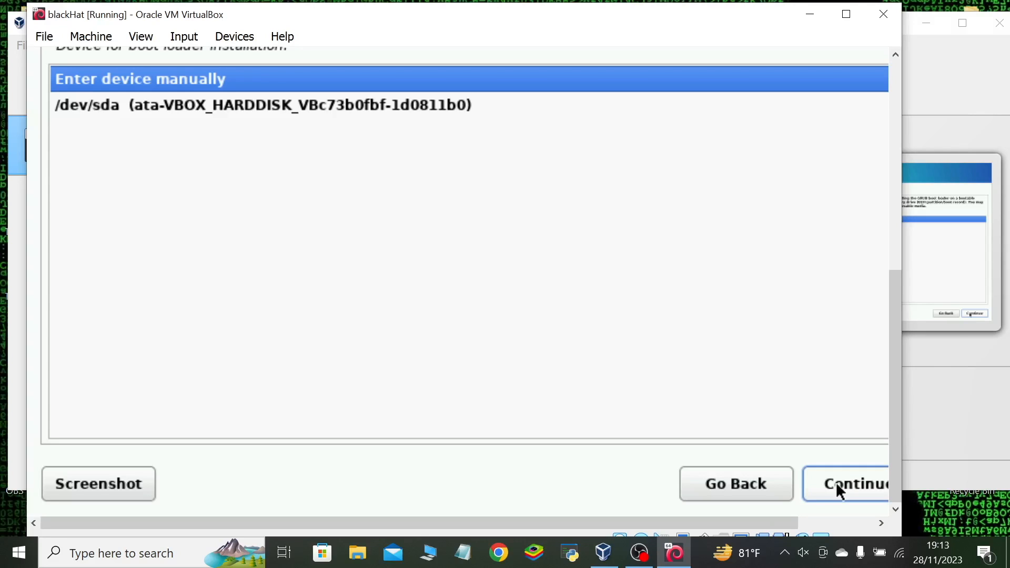
left_click(757, 483)
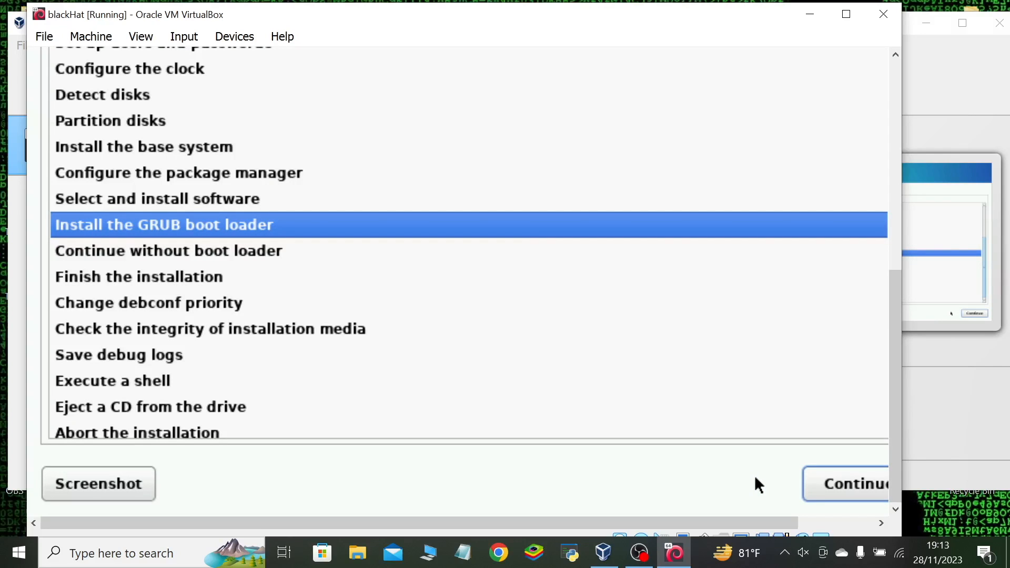
left_click(842, 483)
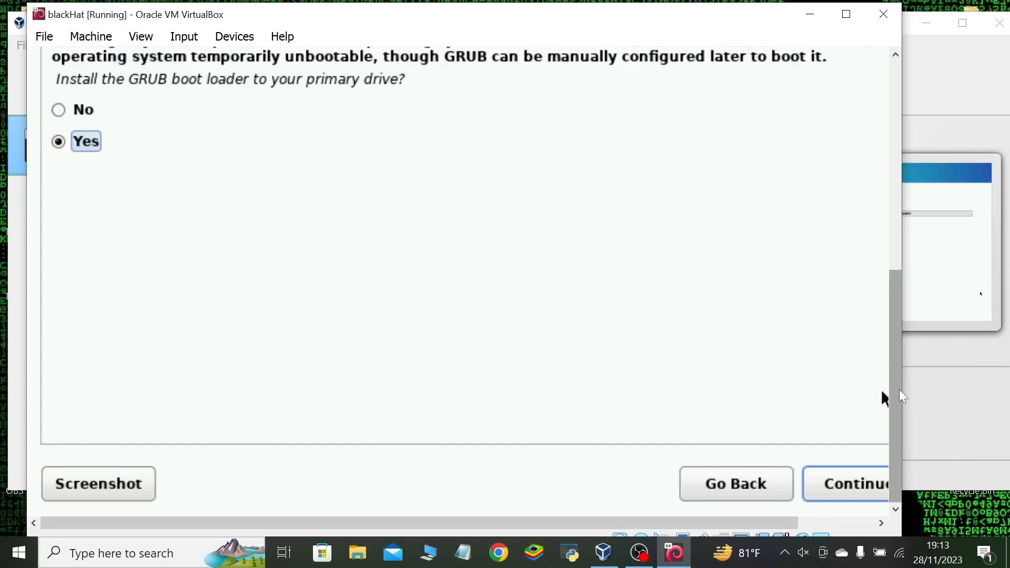
left_click_drag(900, 389, 914, 219)
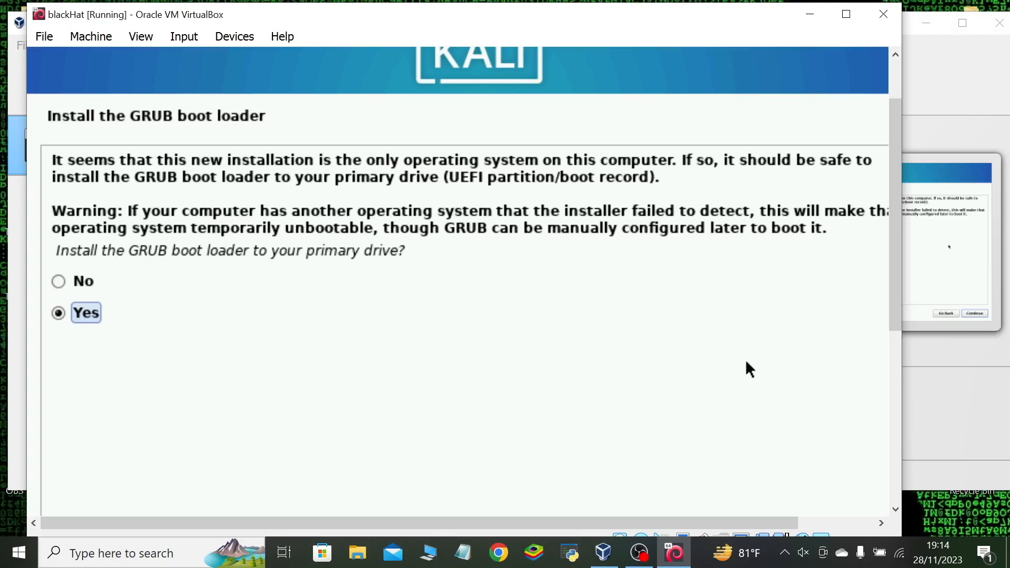
left_click(55, 282)
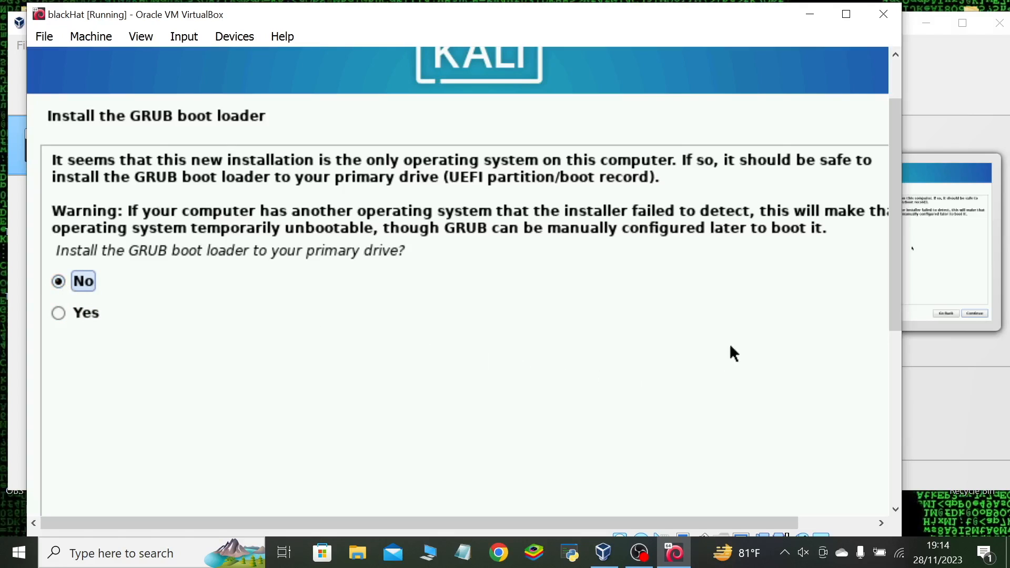
left_click_drag(895, 254, 835, 538)
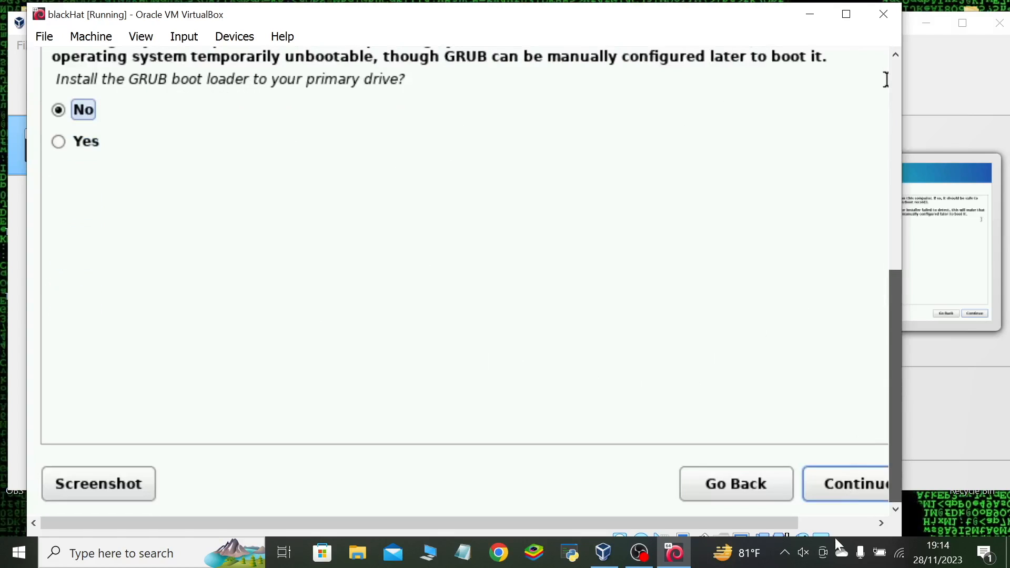
left_click(813, 472)
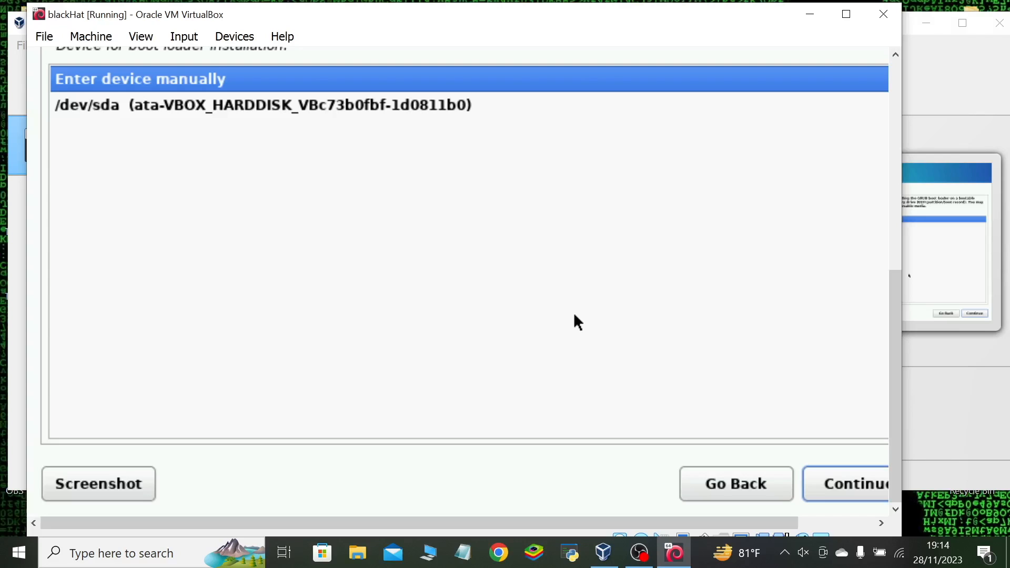
left_click(773, 492)
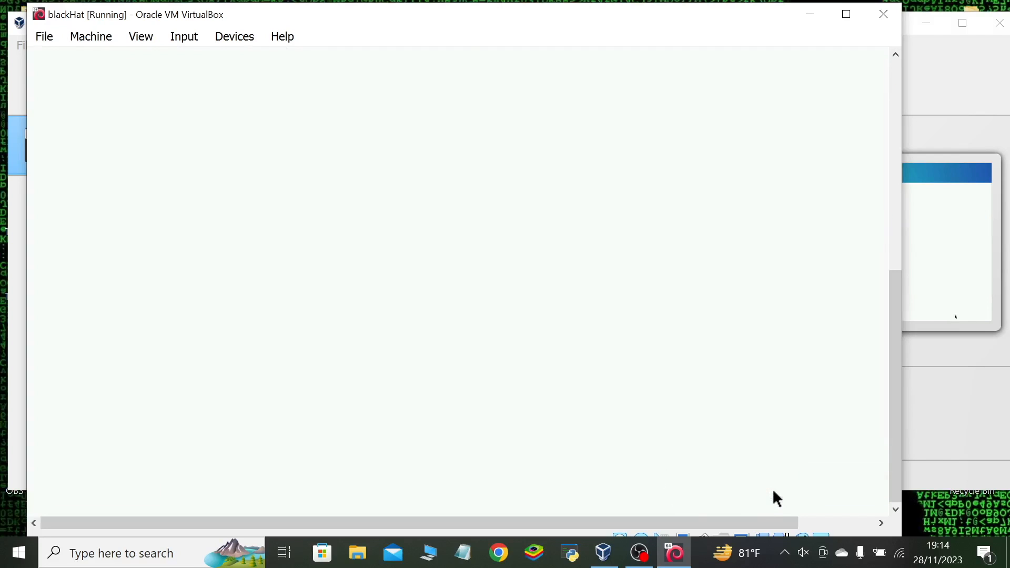
left_click(841, 481)
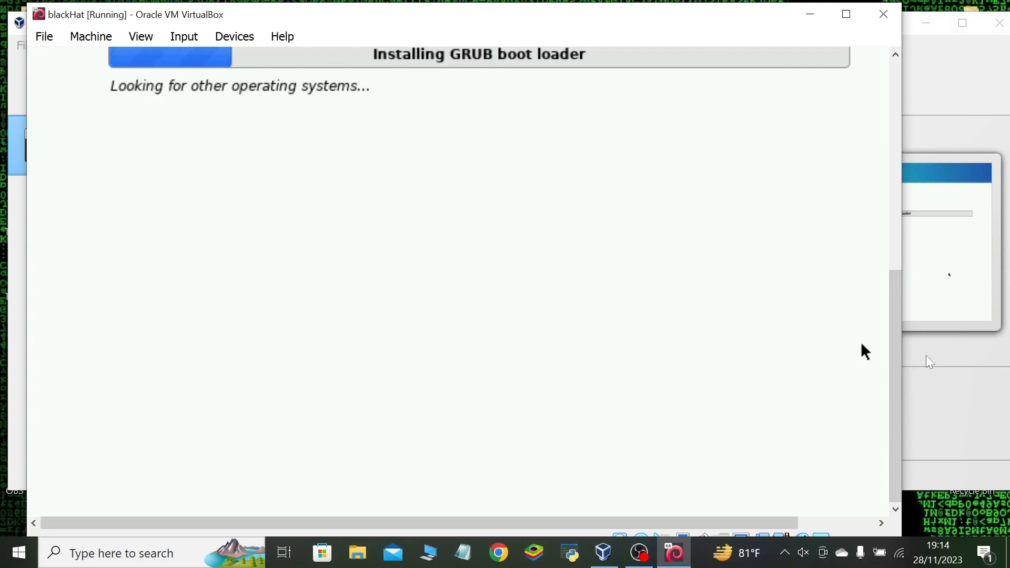
Install the GRUB boot loader to the primary drive by answering Yes and selecting /dev/sda as the device.
left_click_drag(899, 372, 893, 7)
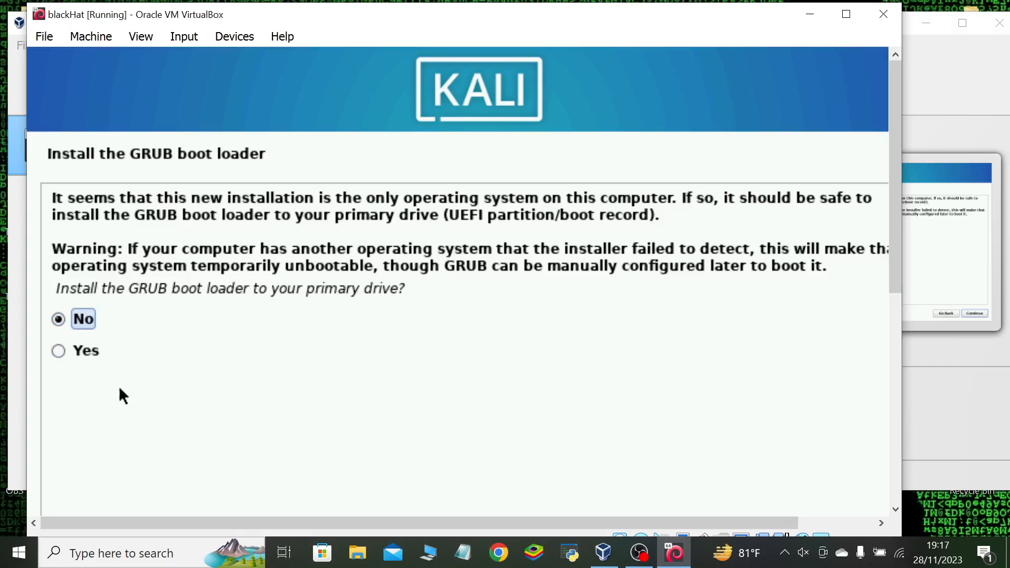
left_click(57, 351)
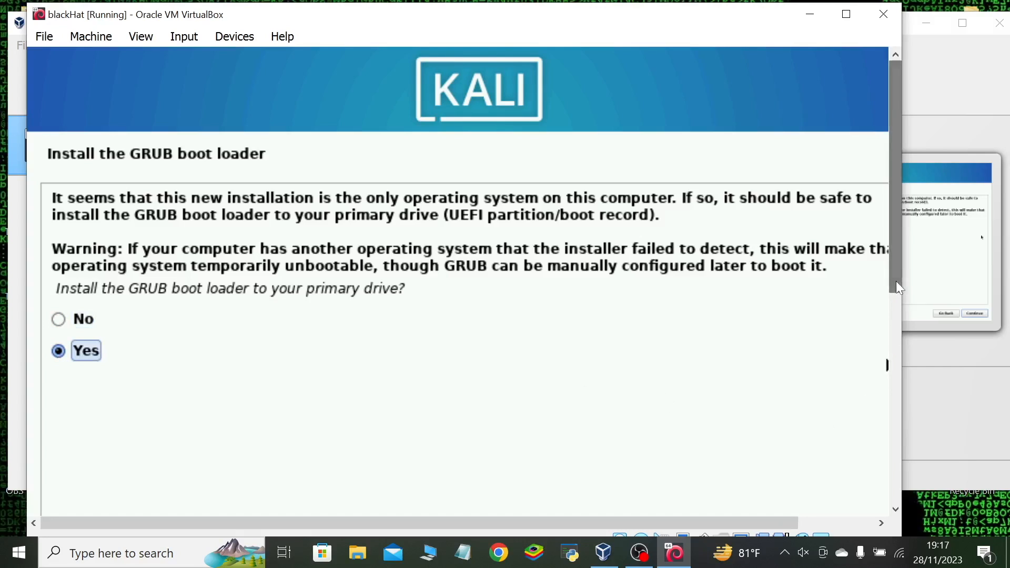
scroll(896, 281, "down", 5)
left_click(837, 481)
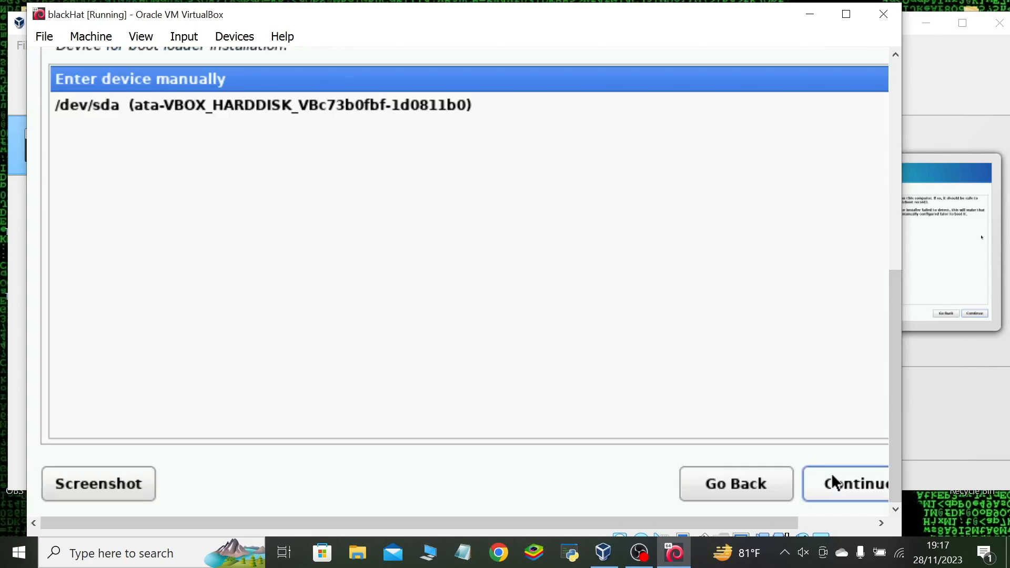
left_click(87, 104)
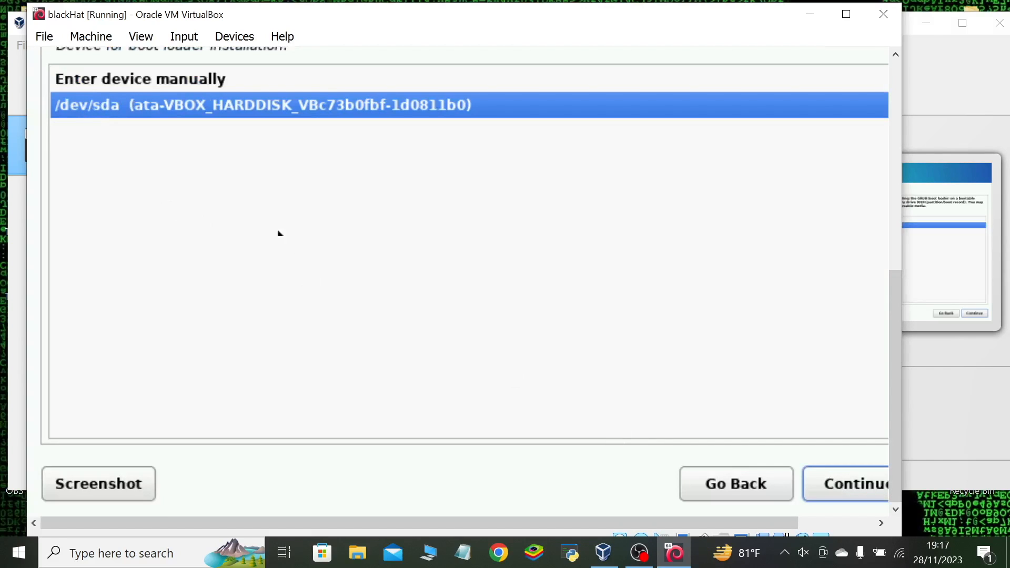
left_click(850, 492)
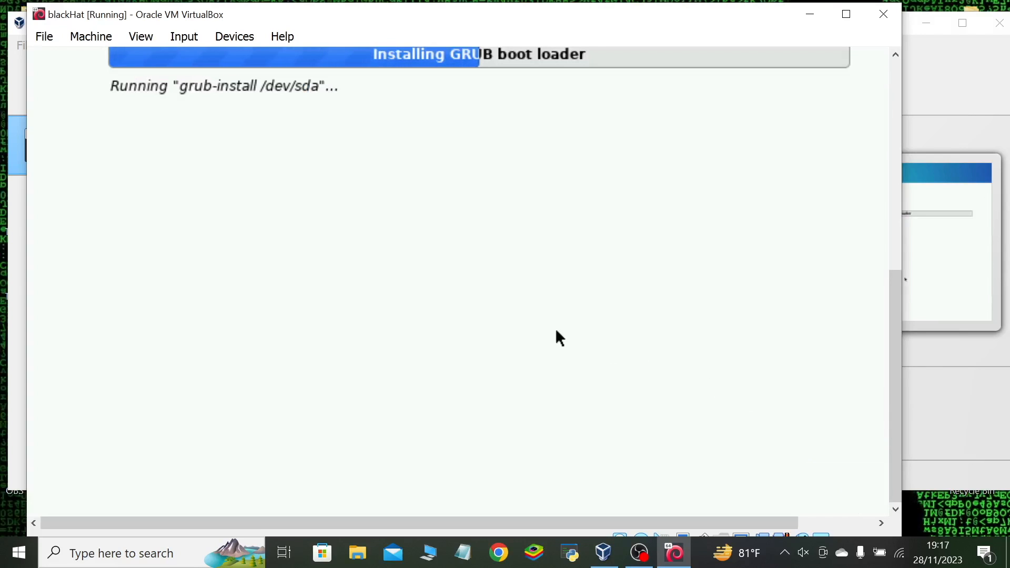
Finish the installation once it is complete and reboot the virtual machine into the new system.
scroll(889, 368, "up", 3)
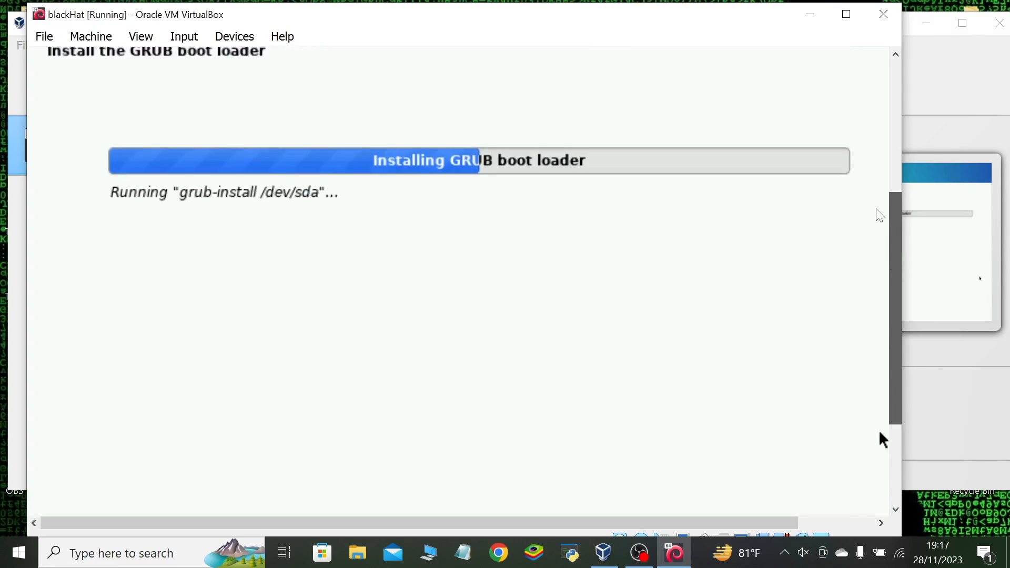
scroll(882, 411, "up", 2)
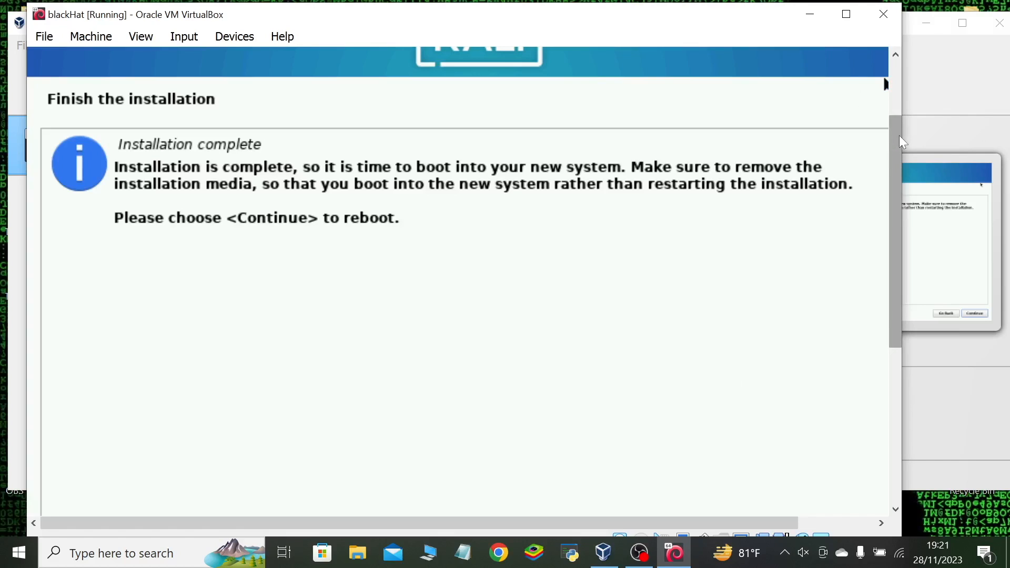
left_click_drag(895, 143, 939, 419)
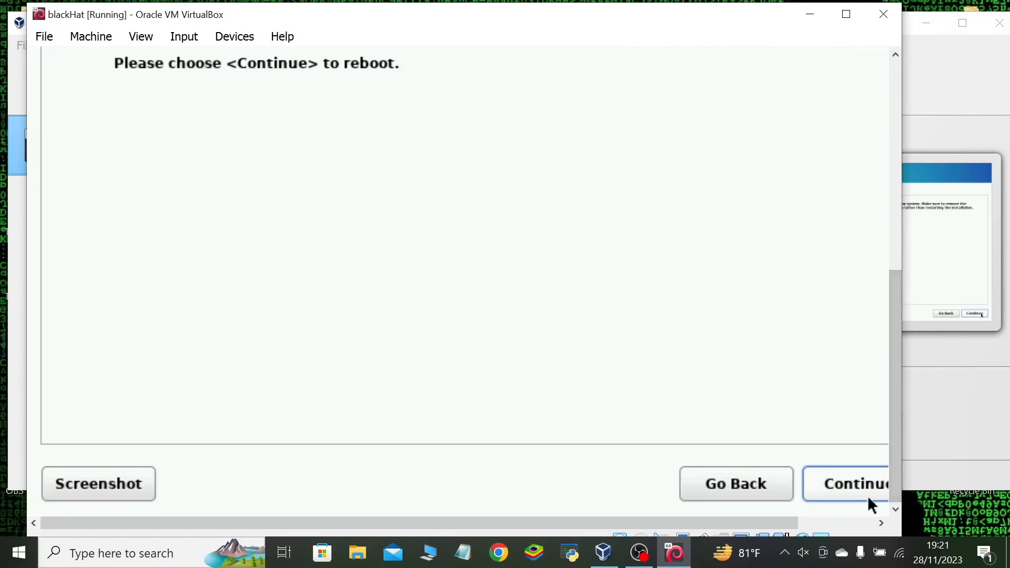
left_click(847, 489)
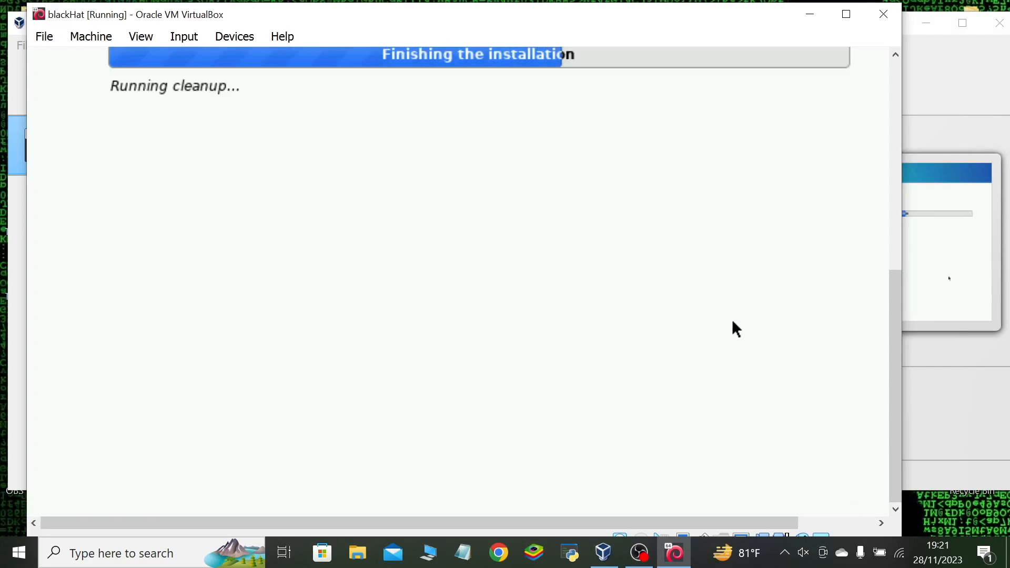
left_click_drag(905, 332, 986, 307)
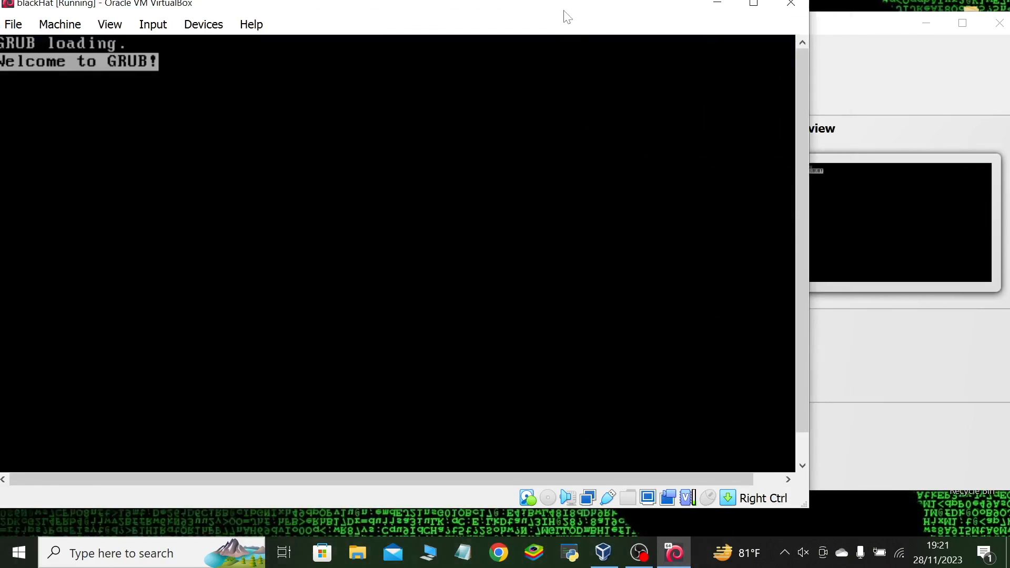
Reposition the virtual machine window and switch its display to Scaled Mode.
left_click_drag(567, 17, 723, 24)
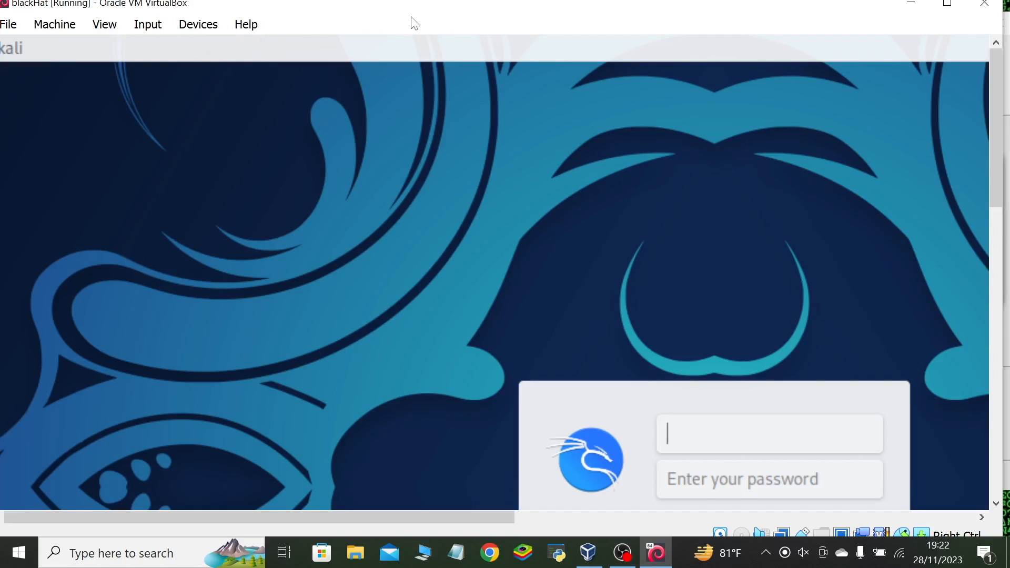
left_click_drag(798, 15, 823, 28)
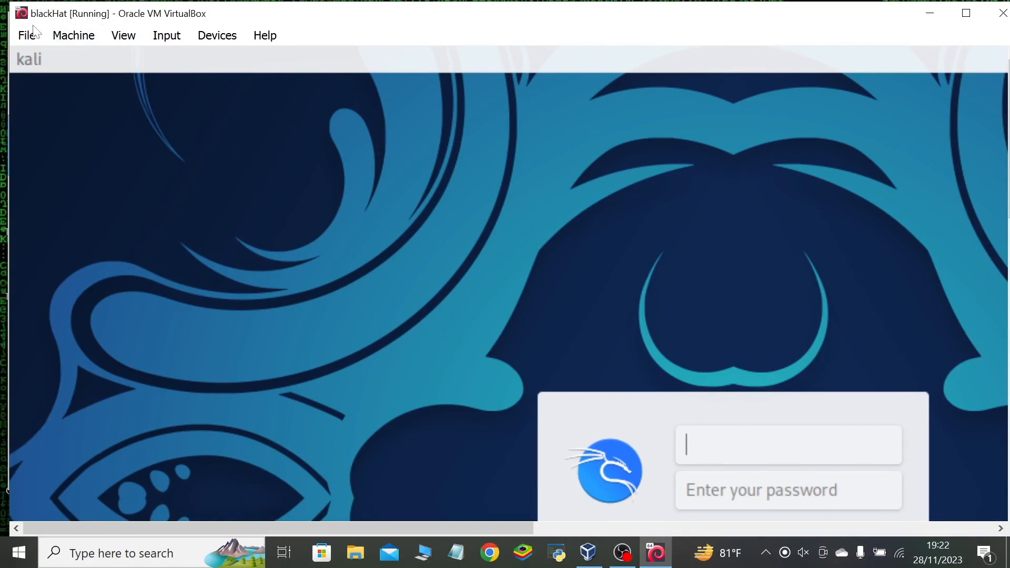
left_click(123, 35)
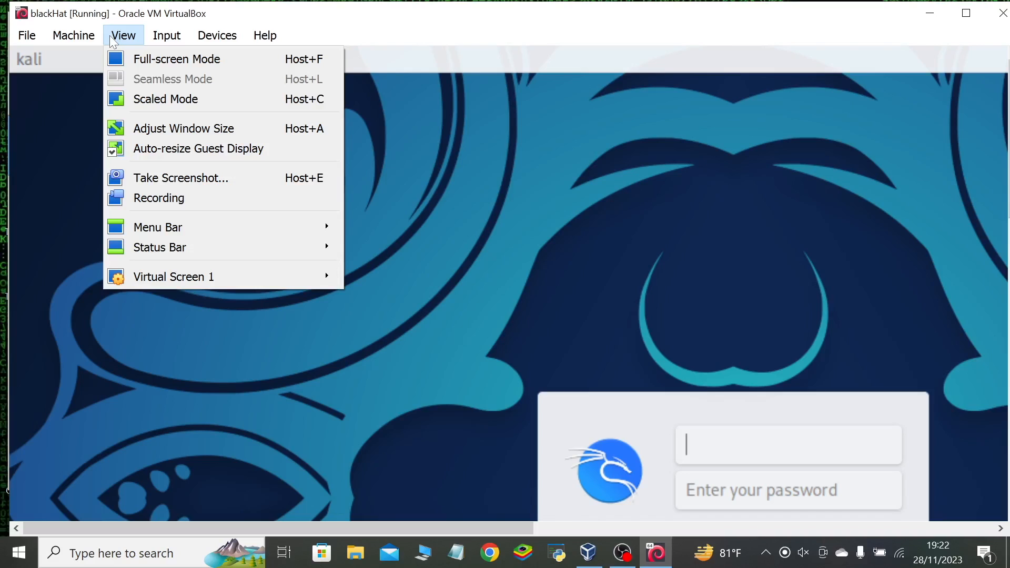
left_click(124, 99)
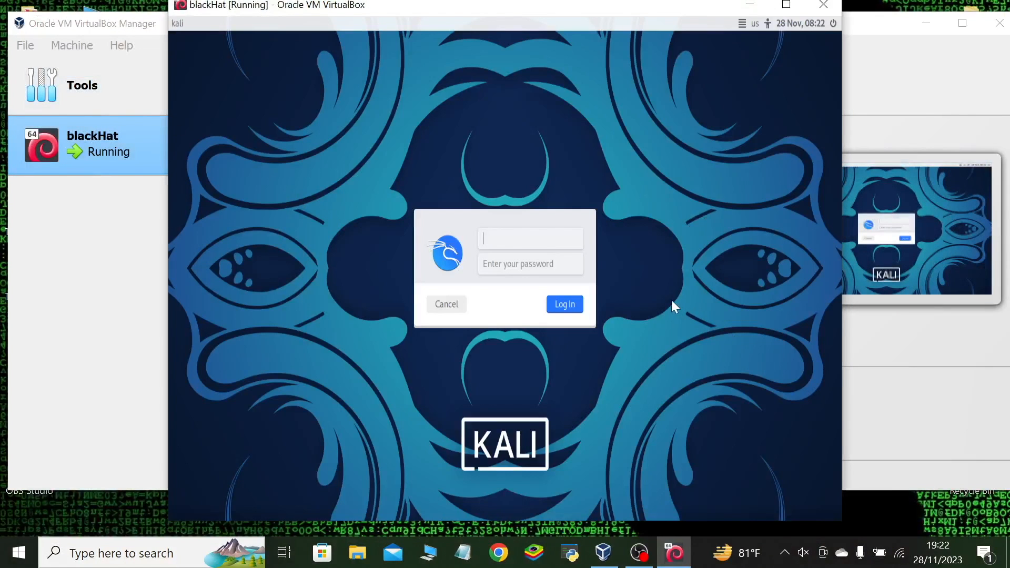
Enter kali as the username on the Kali login screen.
type("kali")
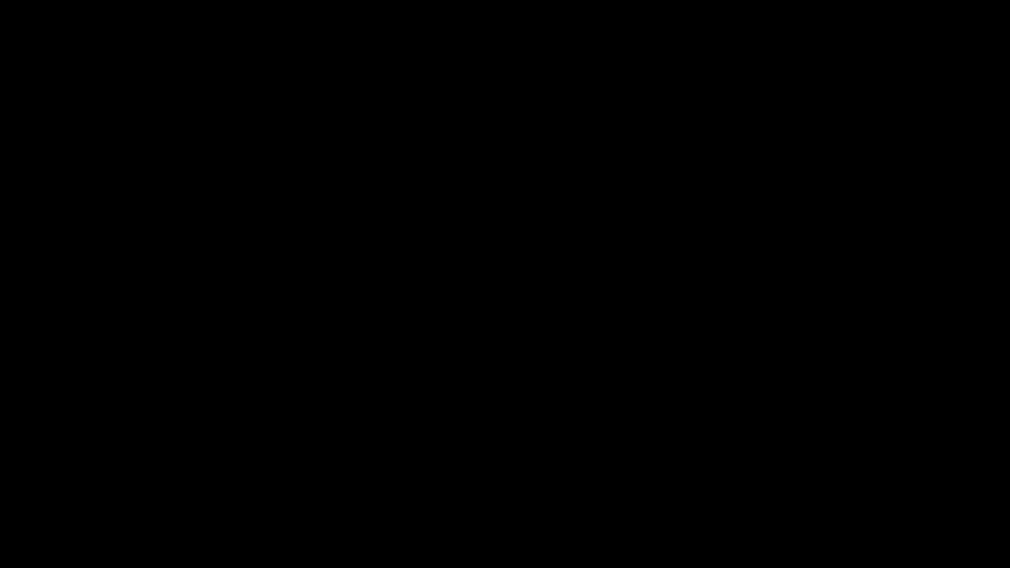